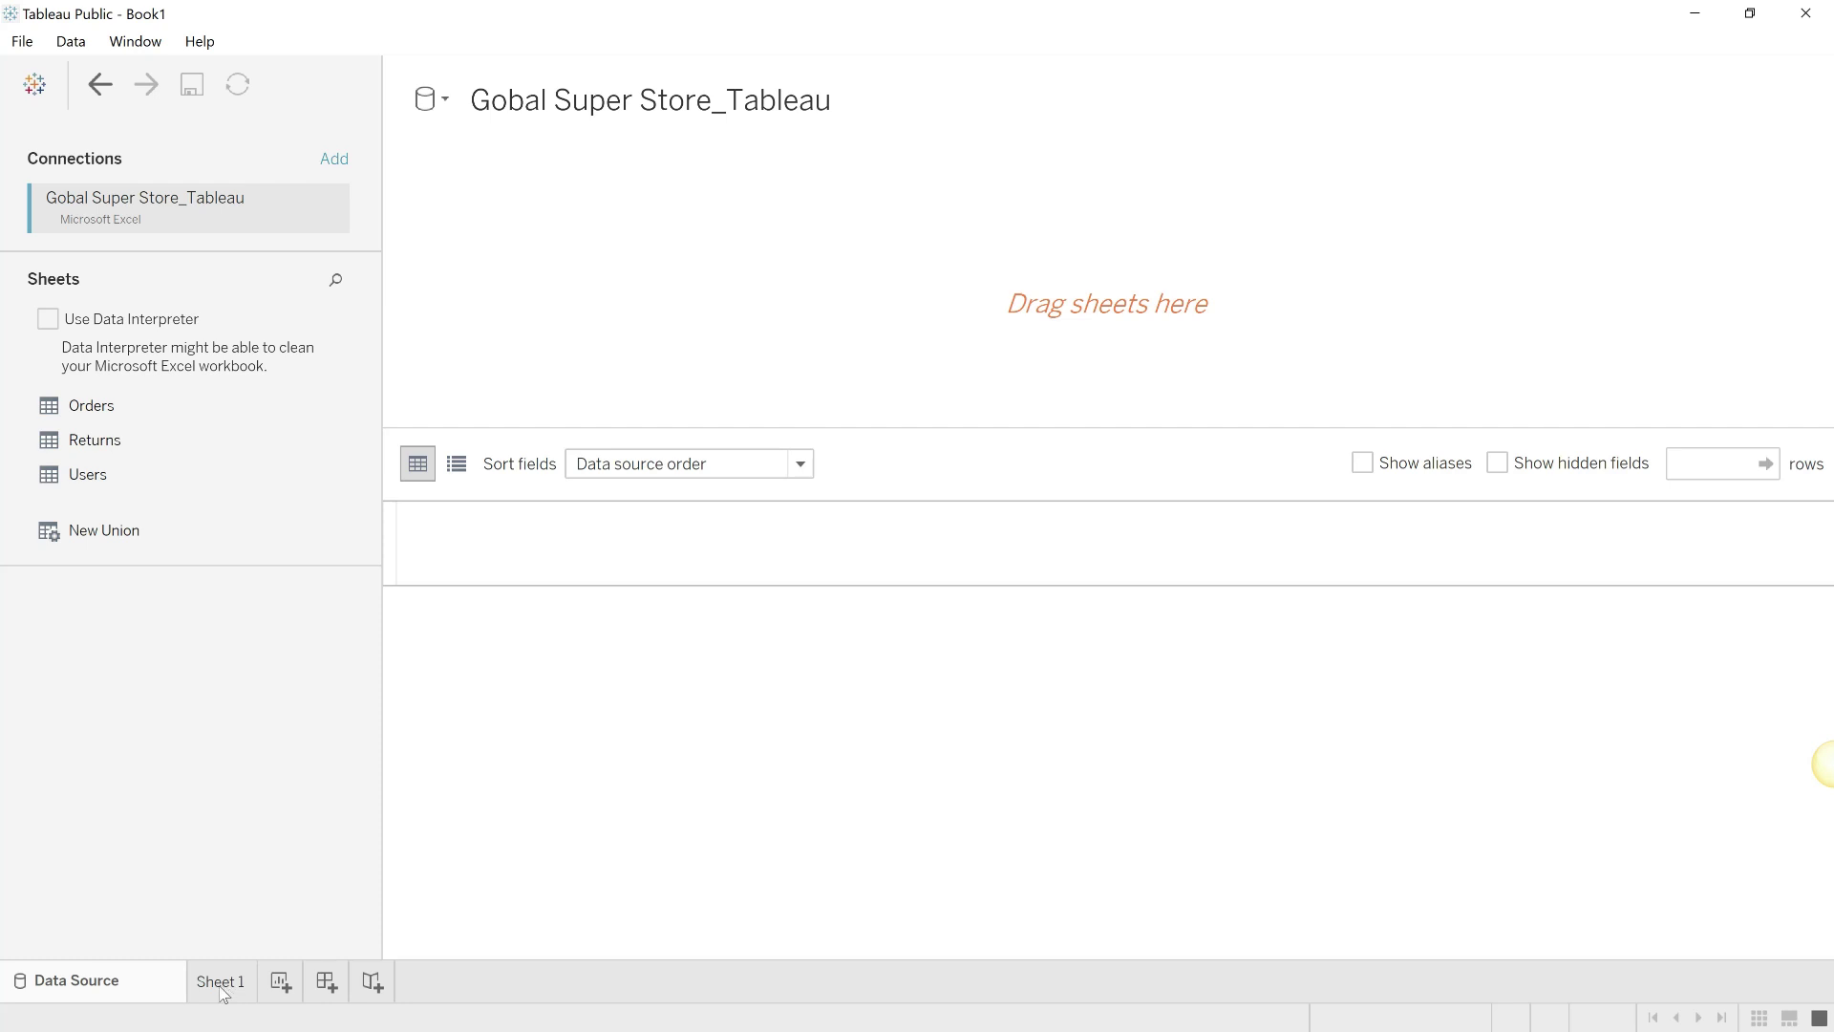
- Open Sheet 1 and collapse the Show Me panel so the view fills the width
{"action": "left_click", "coordinate": [223, 989]}
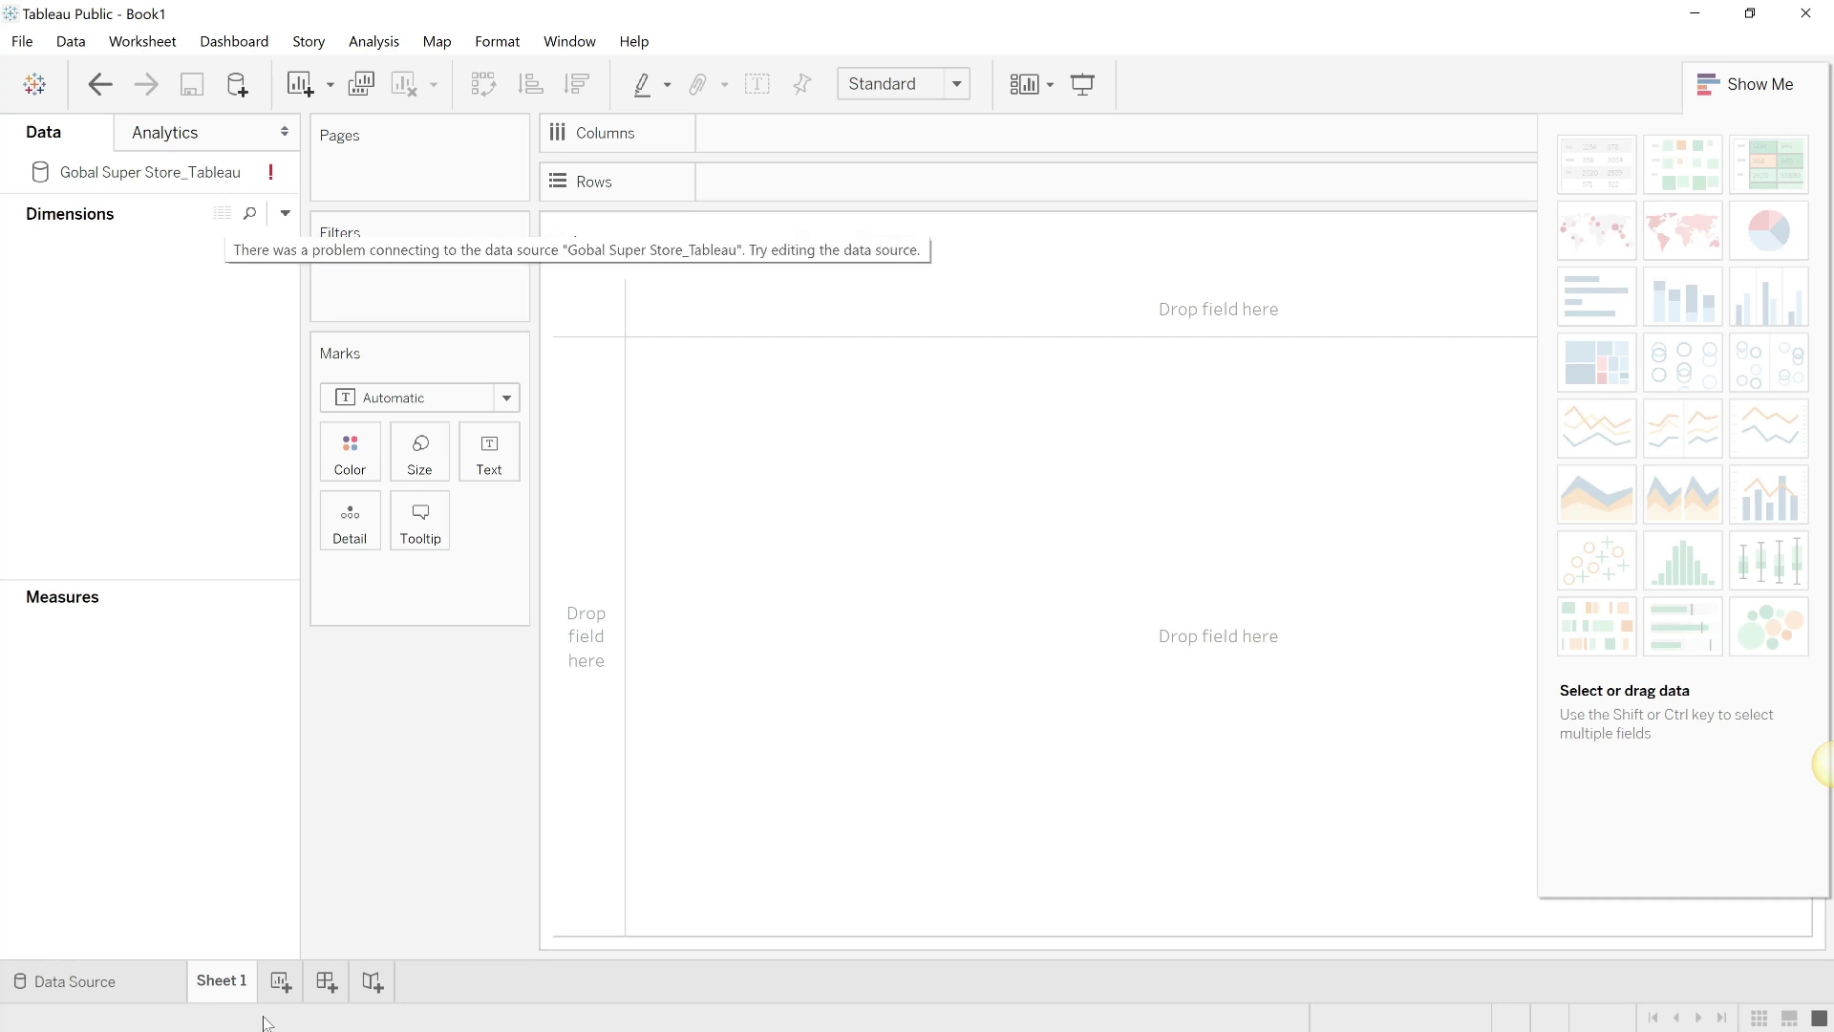
{"action": "left_click", "coordinate": [1767, 94]}
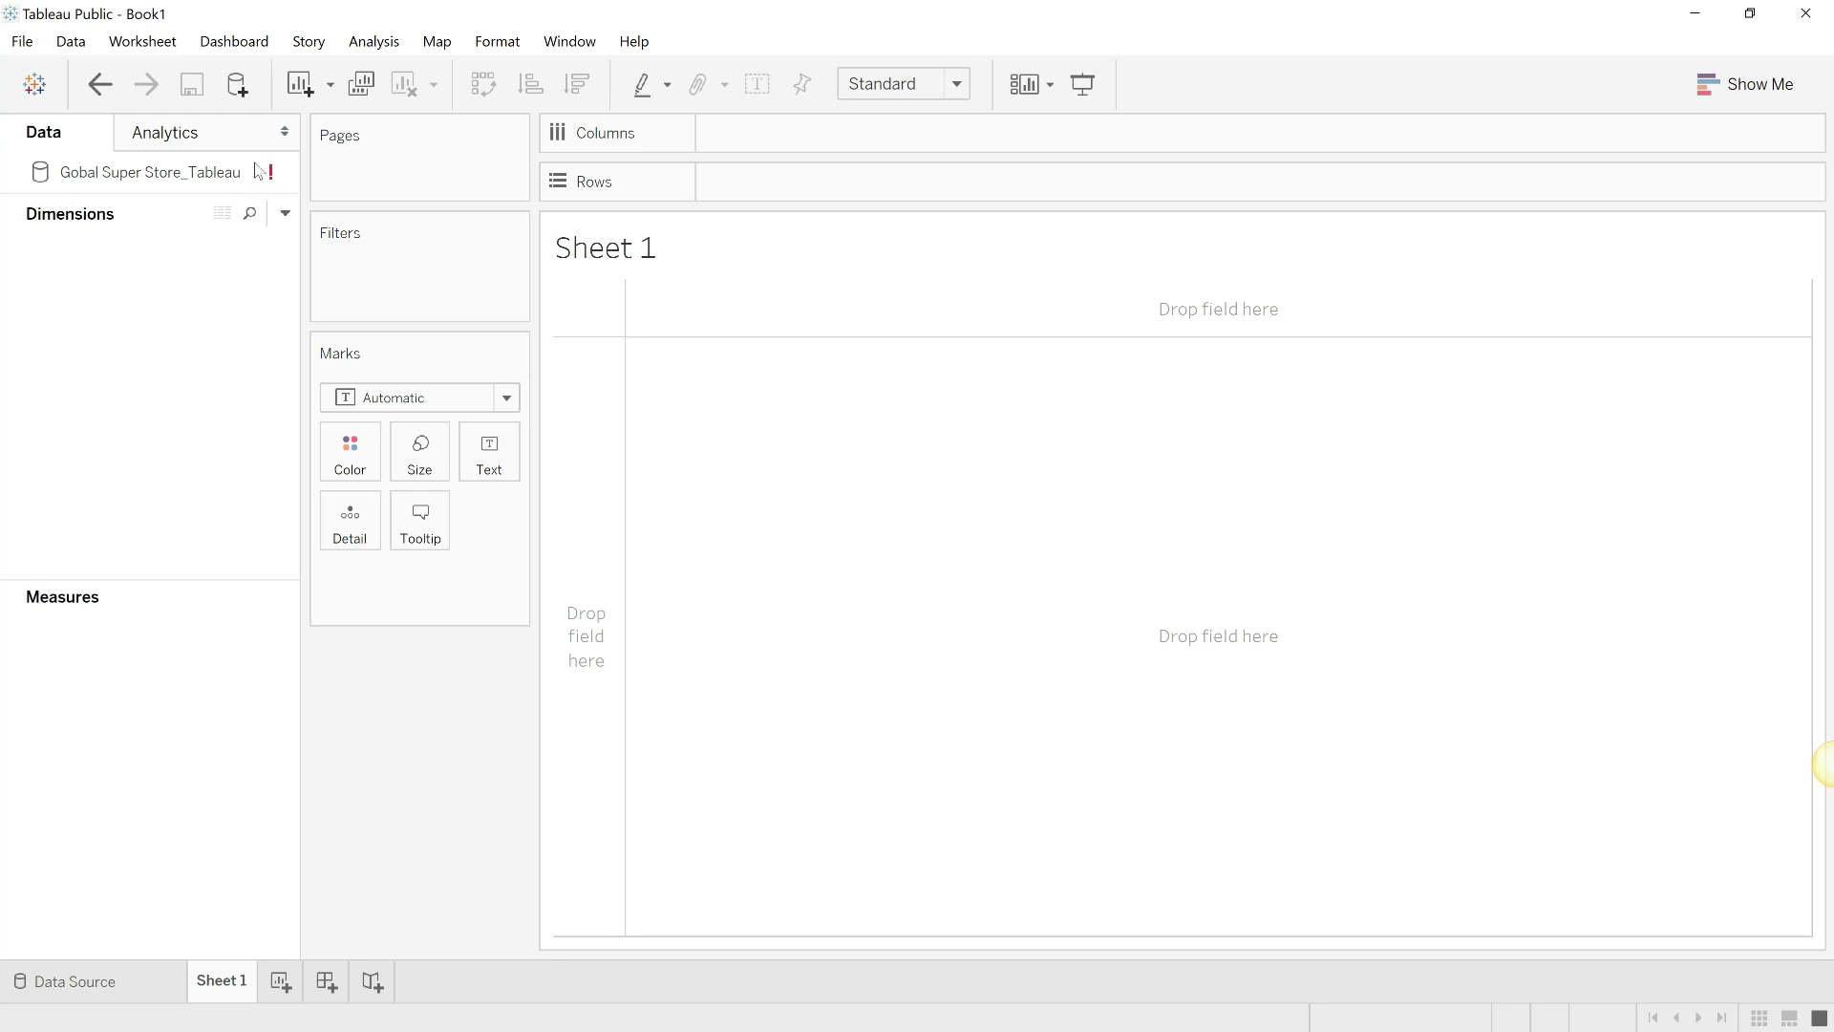
{"action": "mouse_move", "coordinate": [258, 172]}
- Add the Orders sheet from Gobal Super Store_Tableau to the data source canvas
{"action": "left_click", "coordinate": [48, 984]}
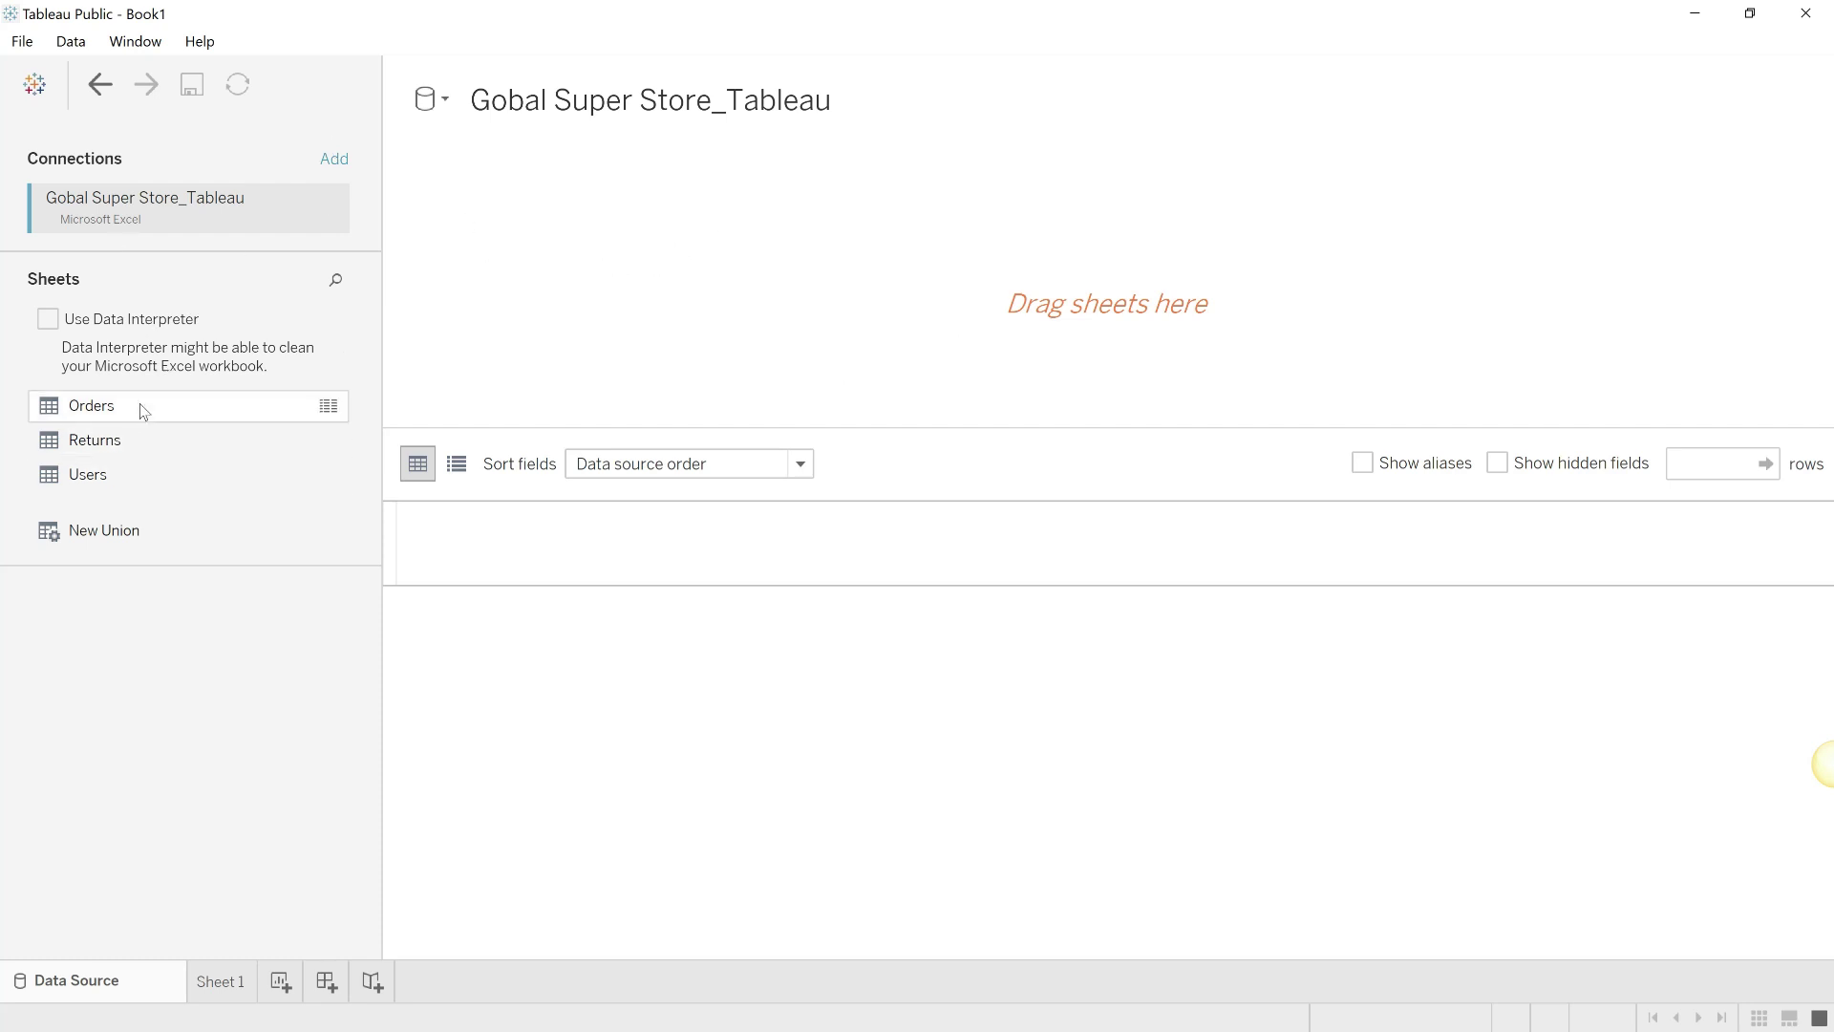
{"action": "left_click_drag", "start_coordinate": [140, 407], "coordinate": [857, 308]}
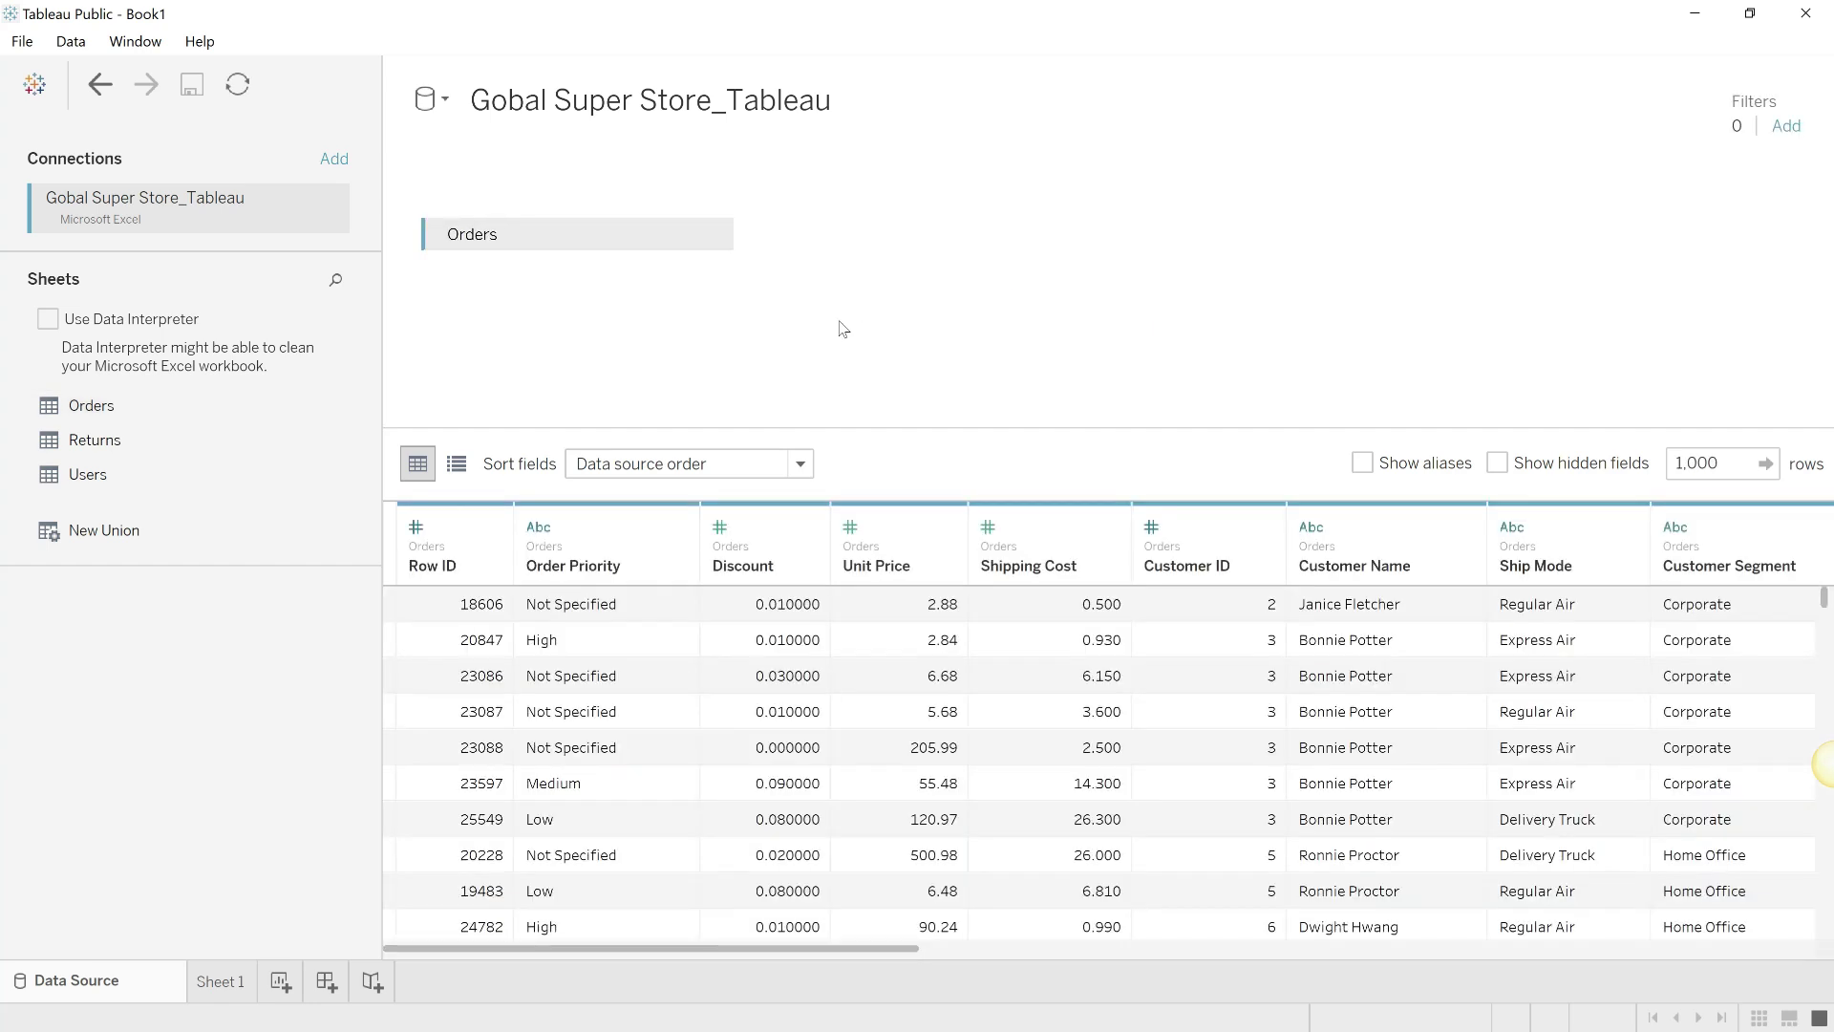
{"action": "scroll", "coordinate": [621, 776], "scroll_direction": "down", "scroll_amount": 2}
{"action": "scroll", "coordinate": [622, 777], "scroll_direction": "up", "scroll_amount": 2}
- Clear Sheet 1's shelves and rebuild it as a Sales by Product Category table
{"action": "left_click", "coordinate": [208, 984]}
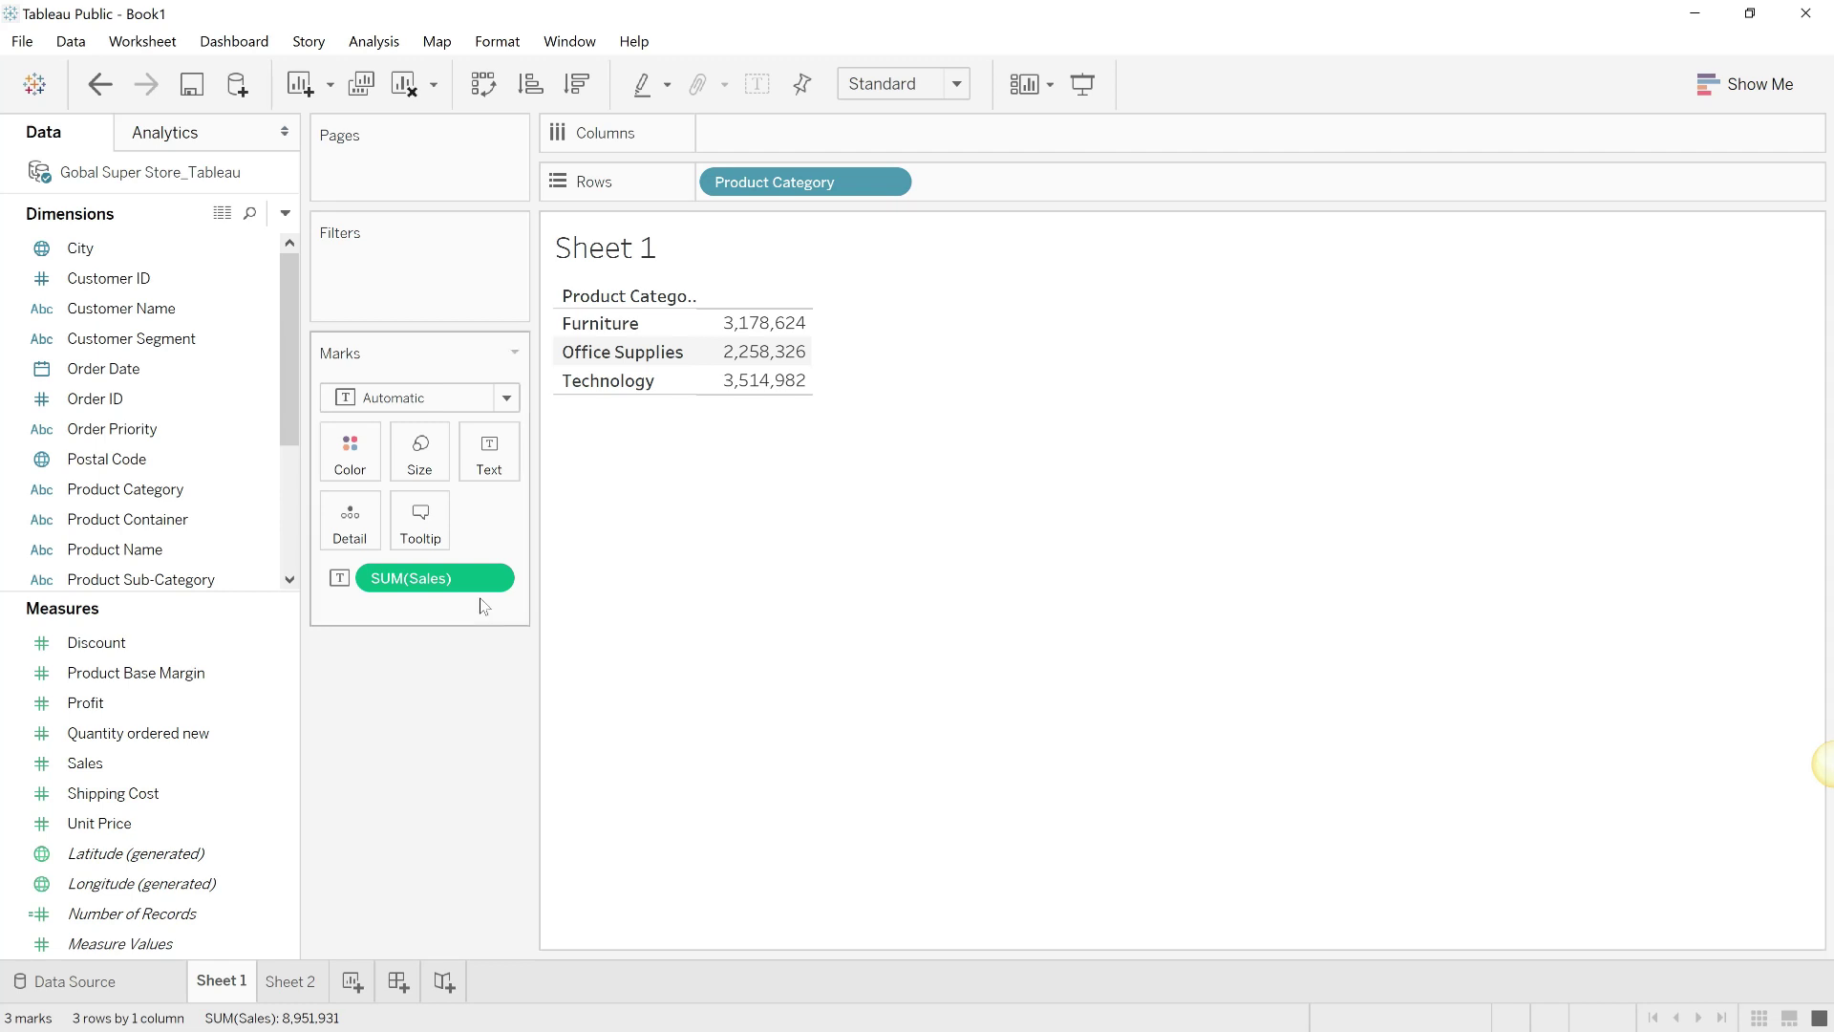
{"action": "left_click_drag", "start_coordinate": [446, 586], "coordinate": [411, 912]}
{"action": "left_click_drag", "start_coordinate": [802, 182], "coordinate": [426, 765]}
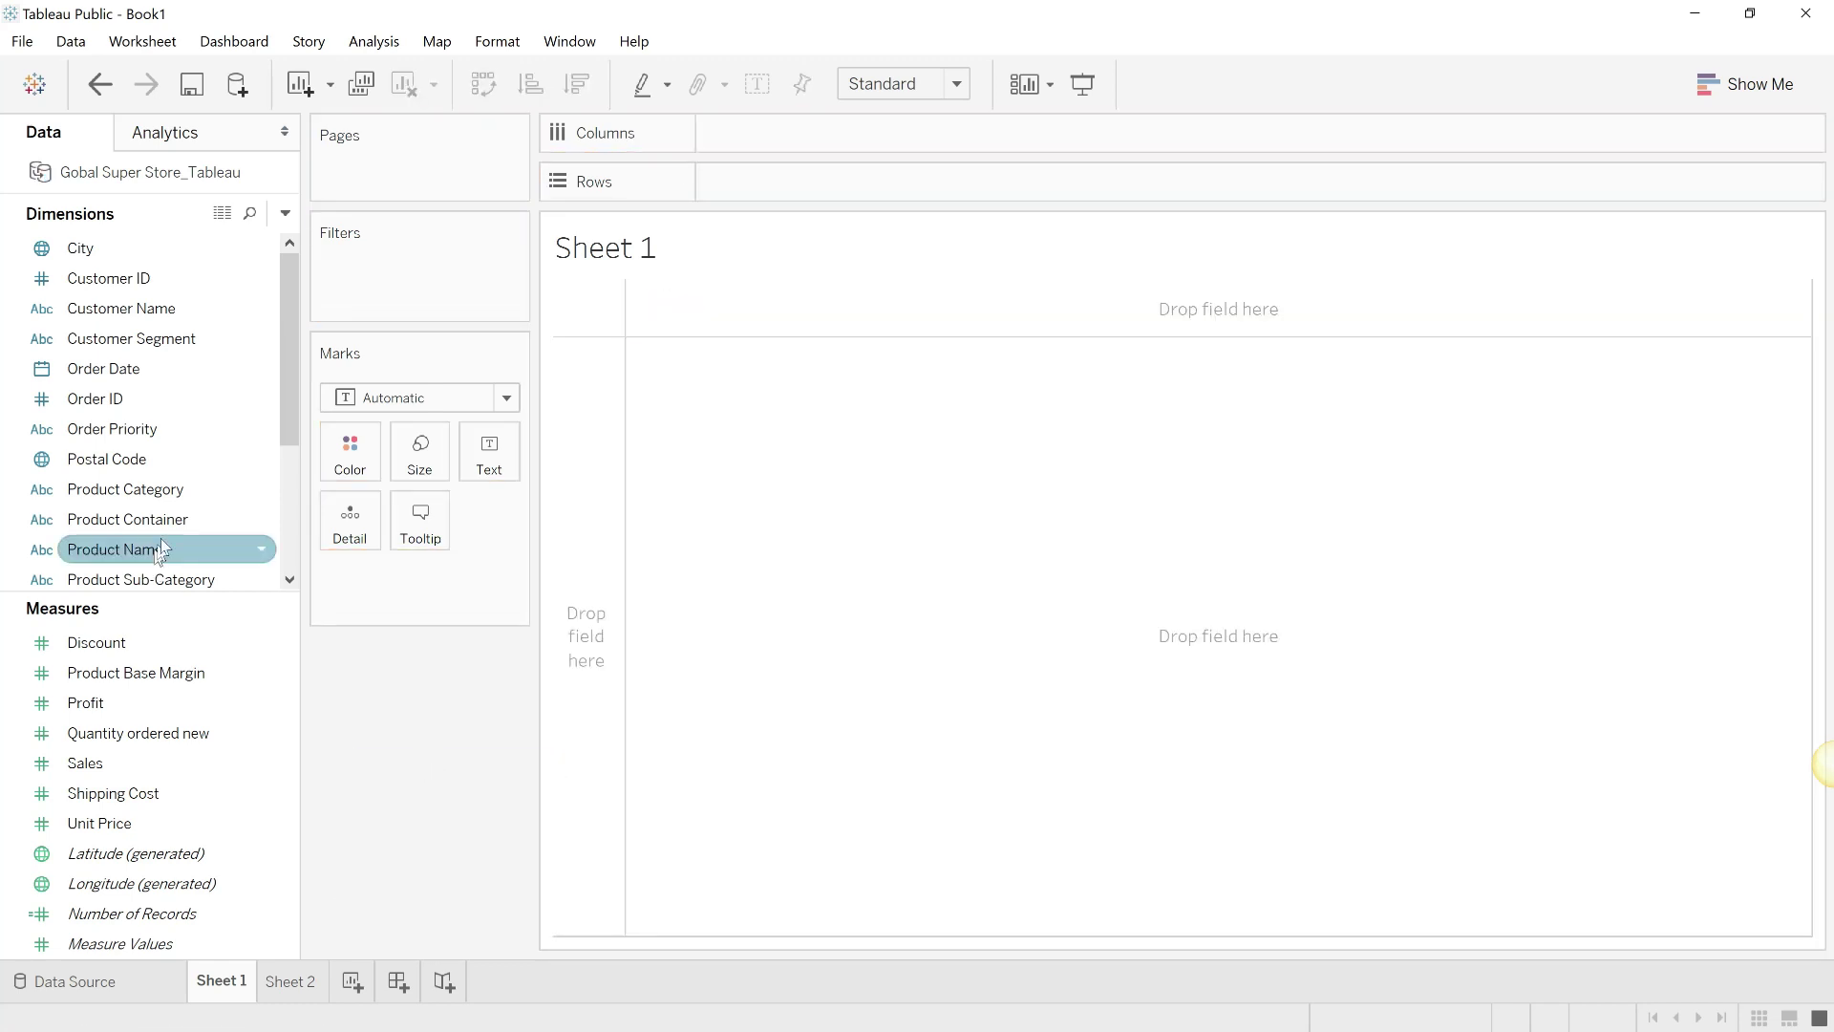
{"action": "double_click", "coordinate": [174, 497]}
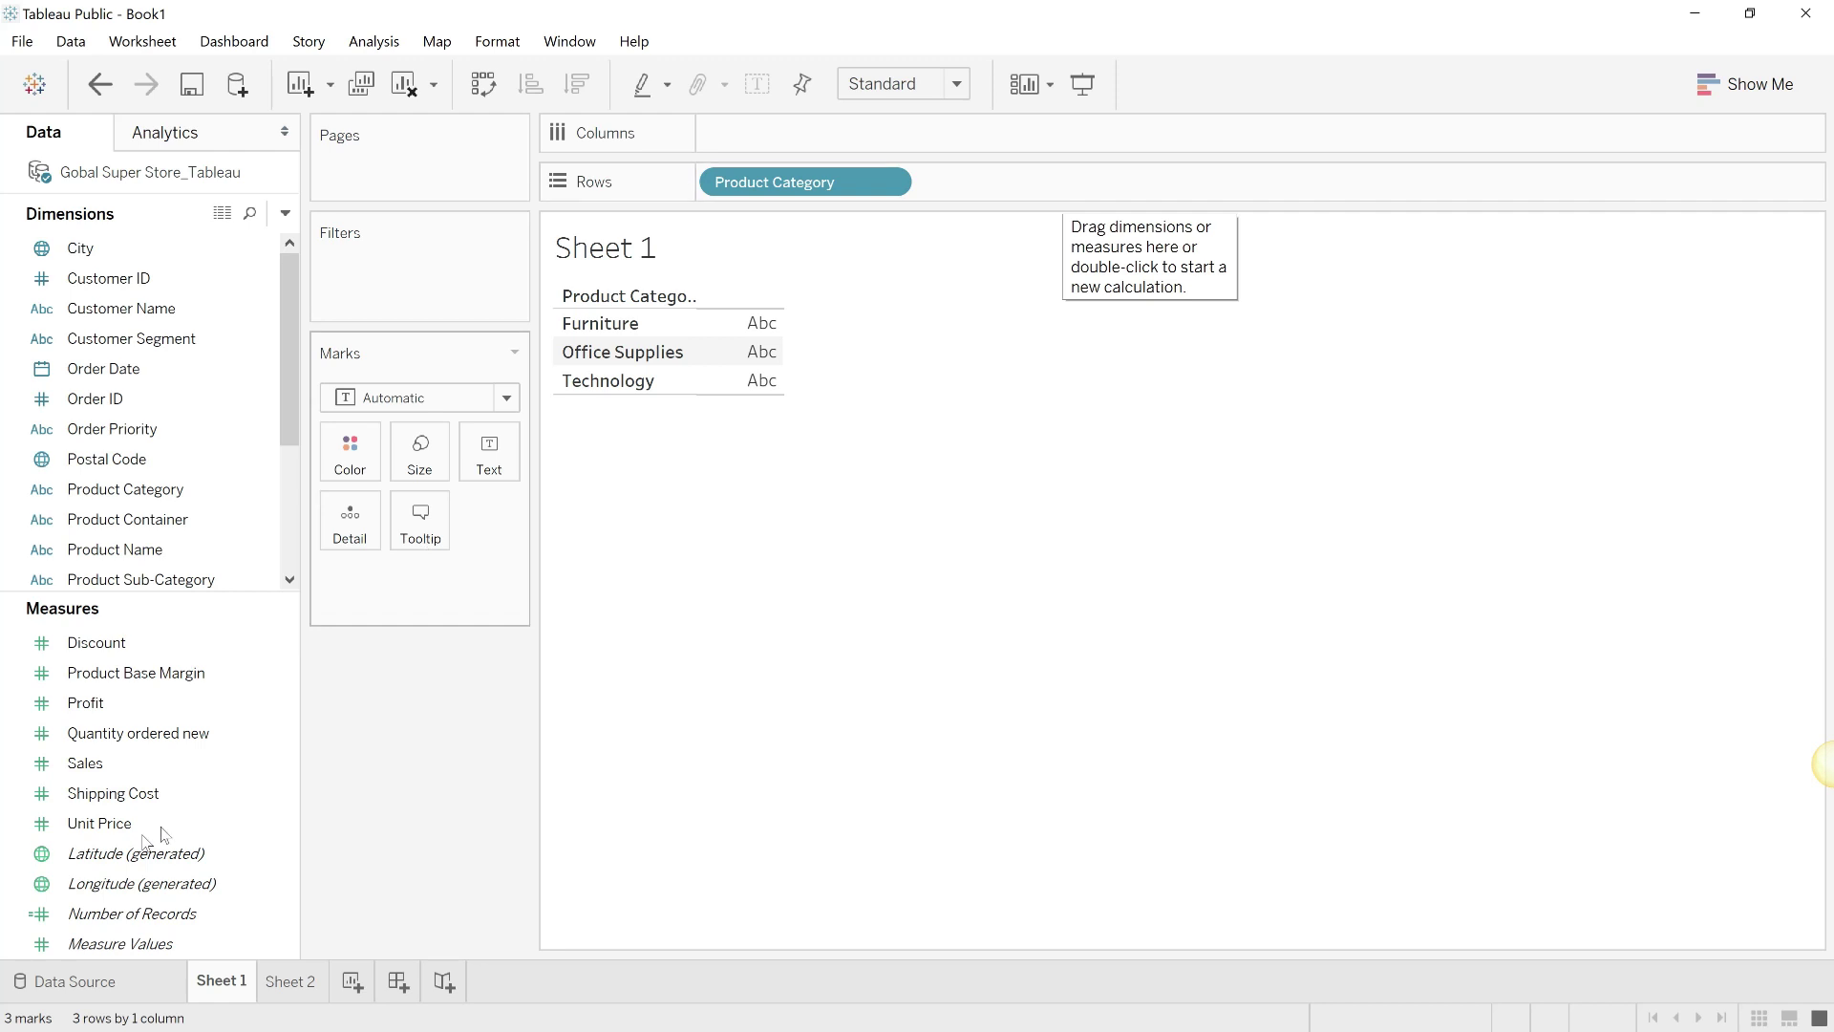
{"action": "double_click", "coordinate": [157, 777]}
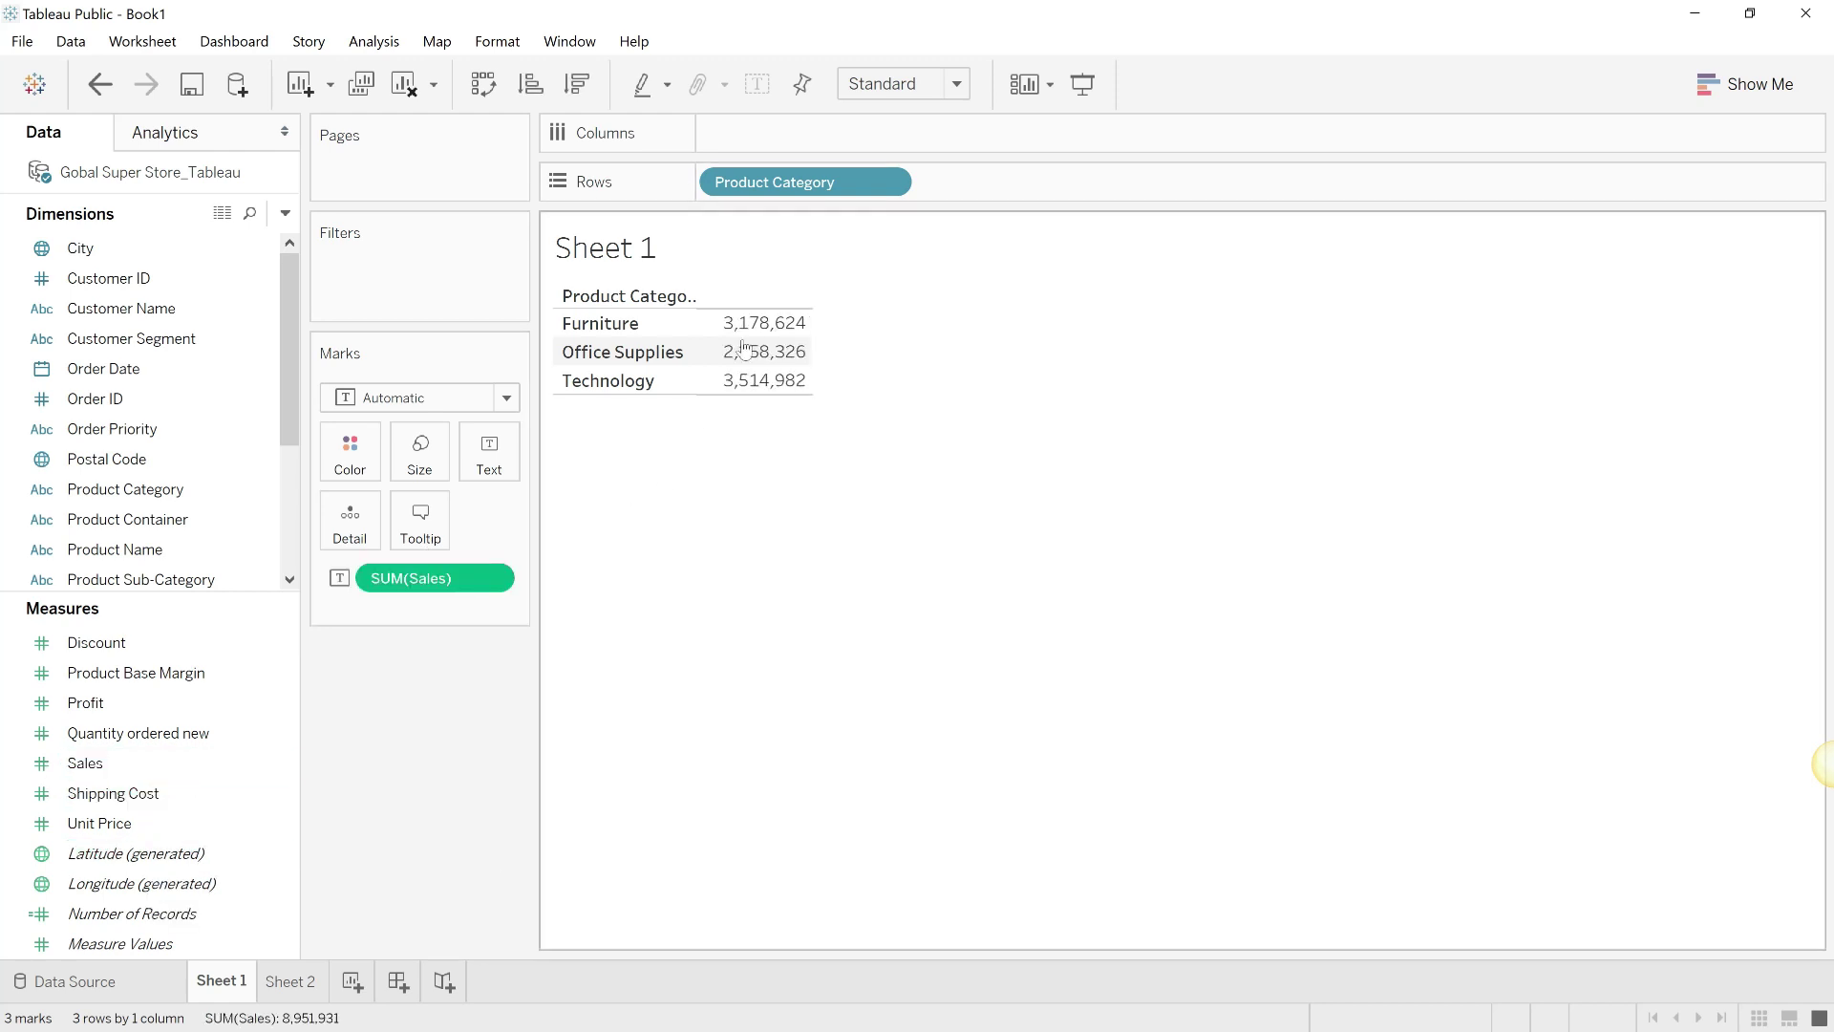
{"action": "mouse_move", "coordinate": [750, 364]}
- Turn the Sheet 1 table into horizontal bars of Sales by Product Category and hide Show Me
{"action": "left_click", "coordinate": [1754, 80]}
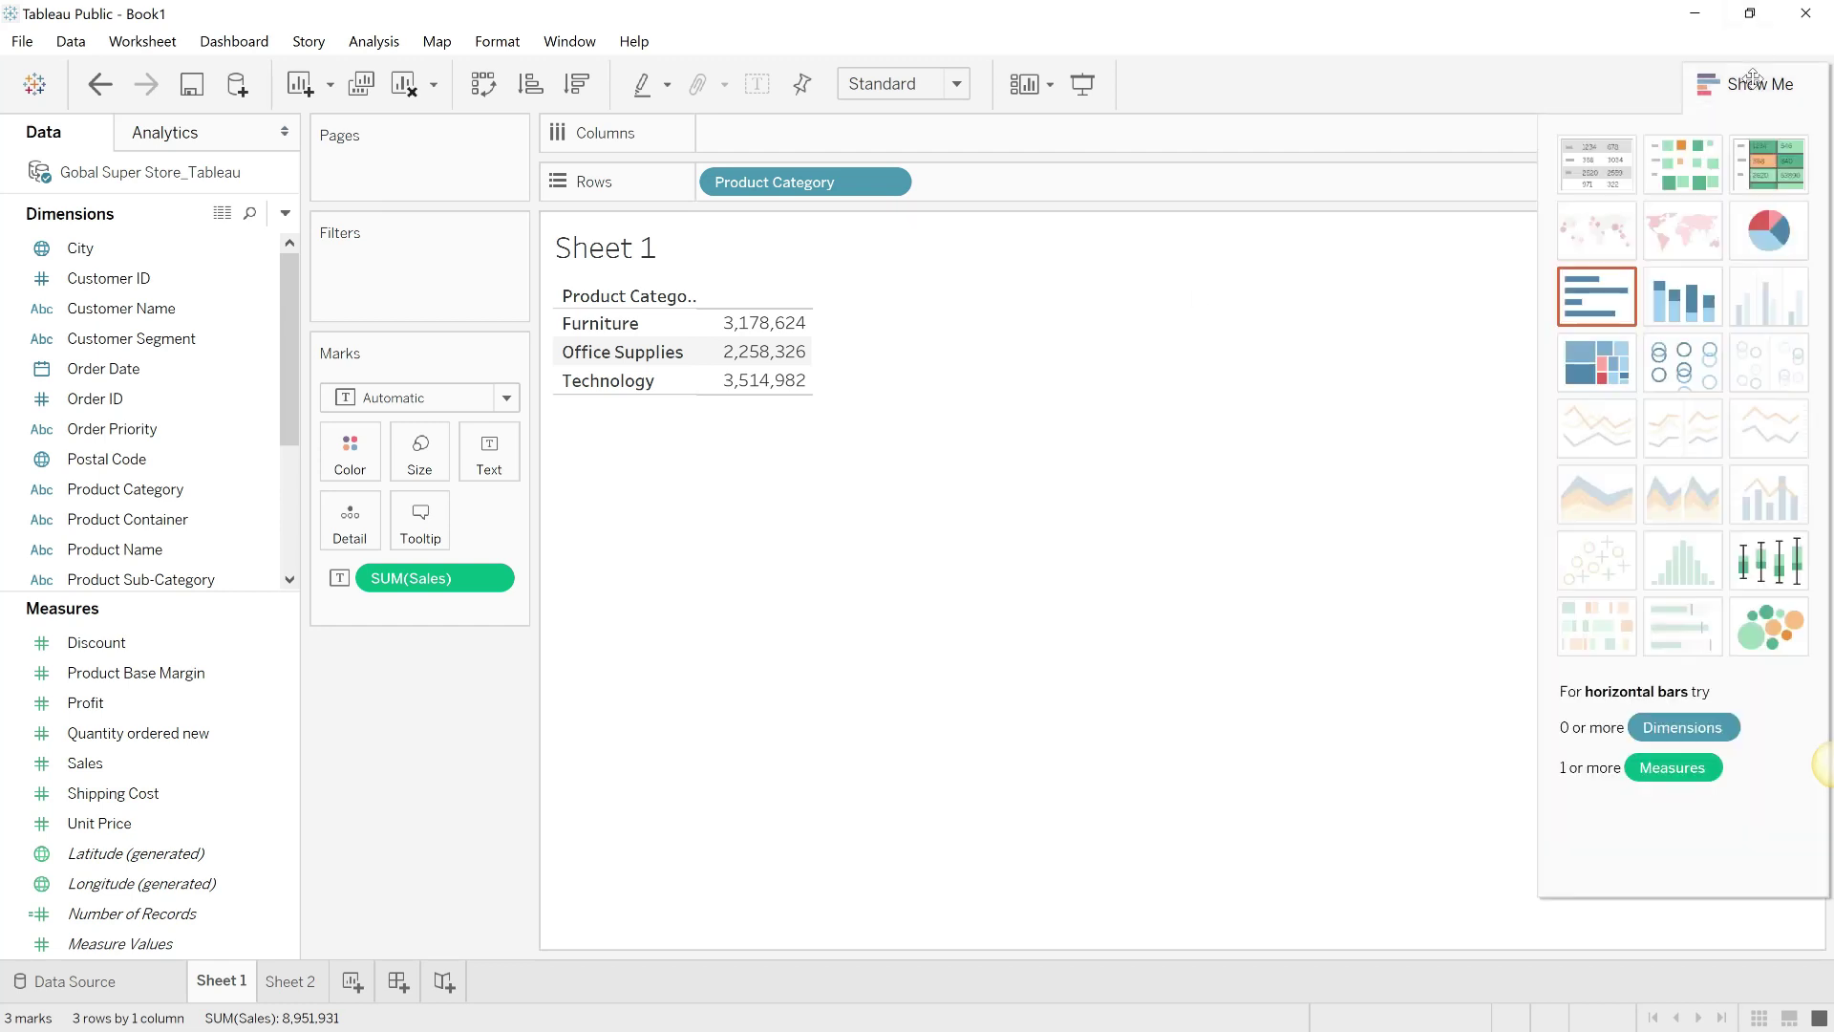
{"action": "left_click", "coordinate": [1584, 304]}
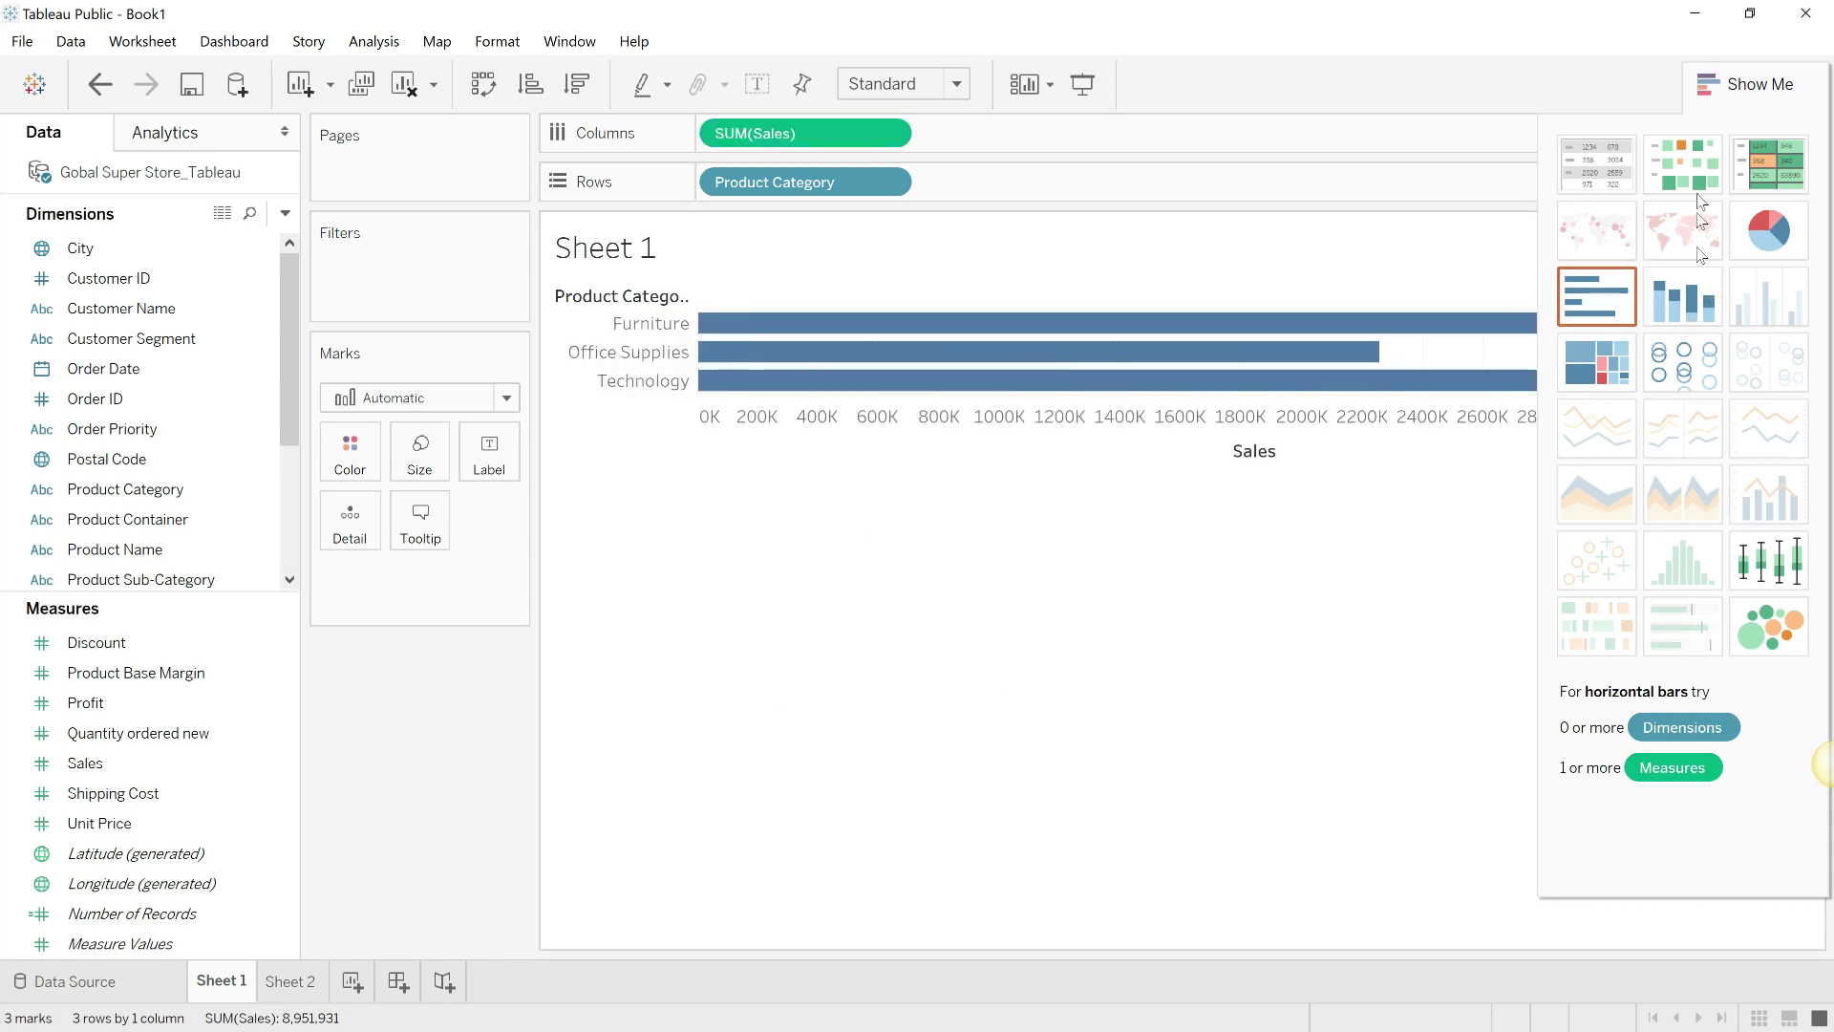
{"action": "left_click", "coordinate": [1712, 85]}
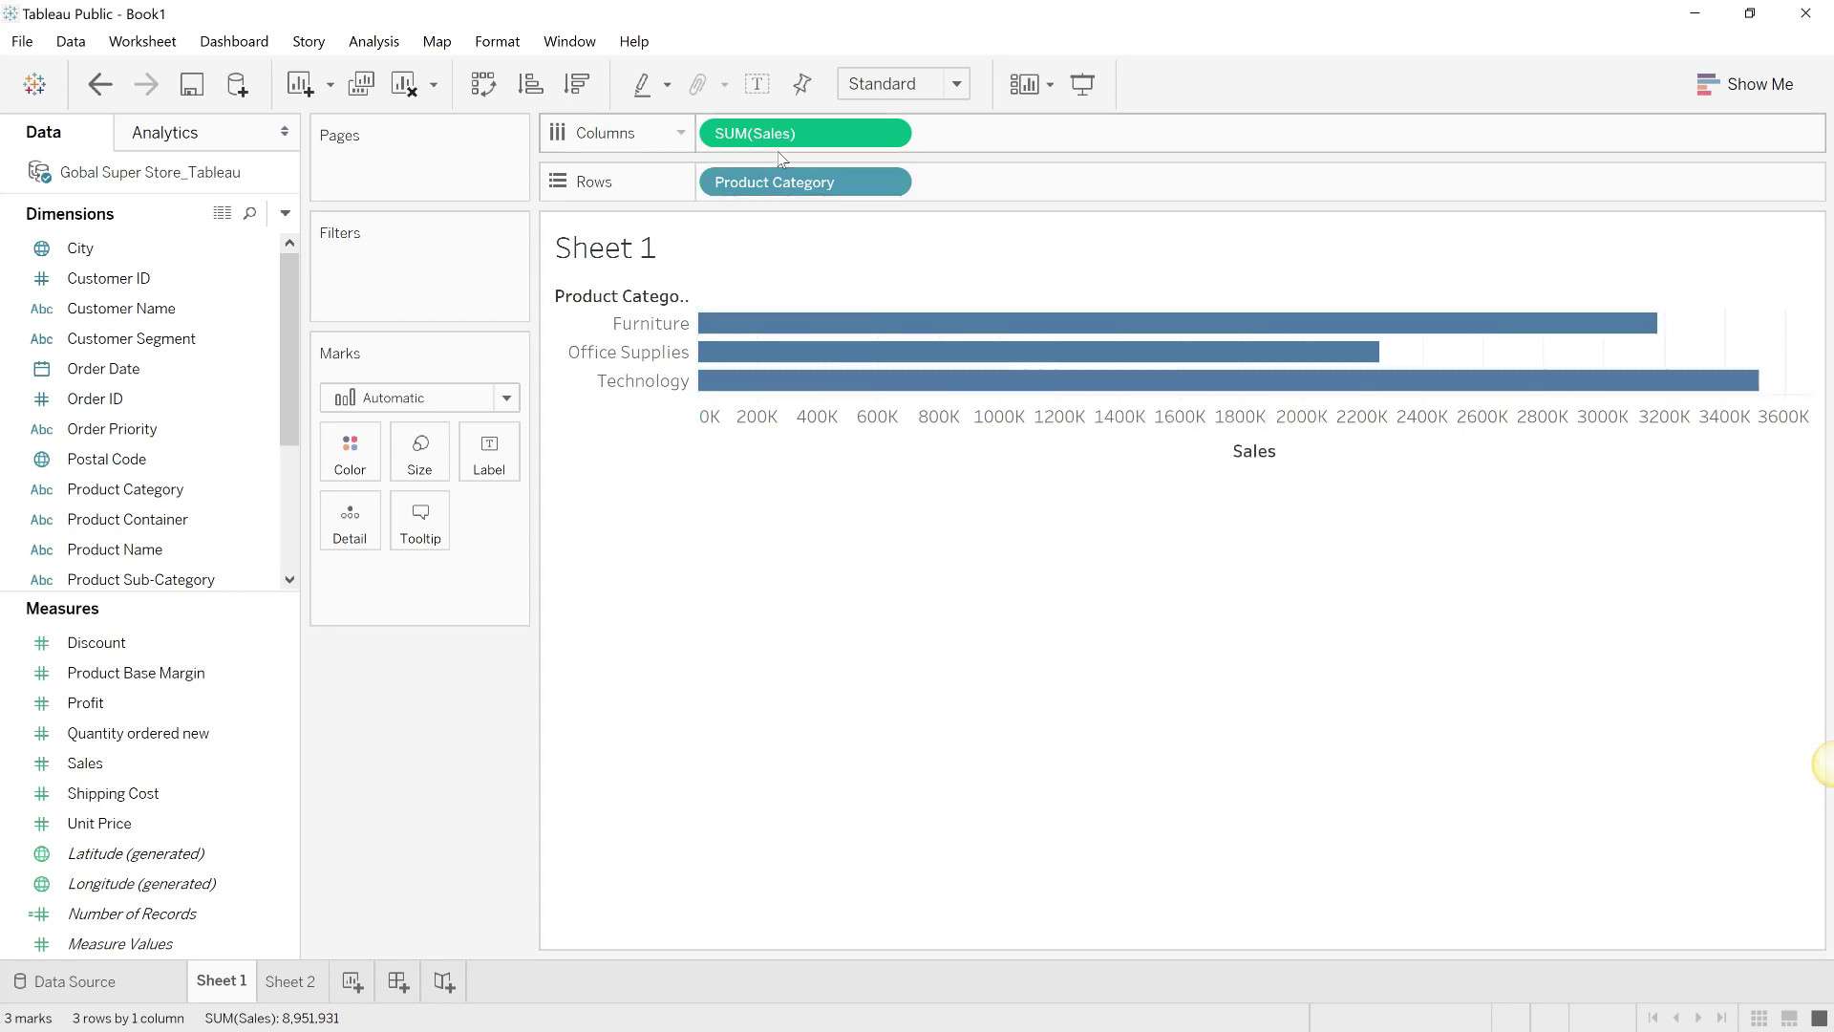
- Review the Sheet 2 profit-by-segment chart and the Sheet 1 sales chart
{"action": "left_click", "coordinate": [301, 984]}
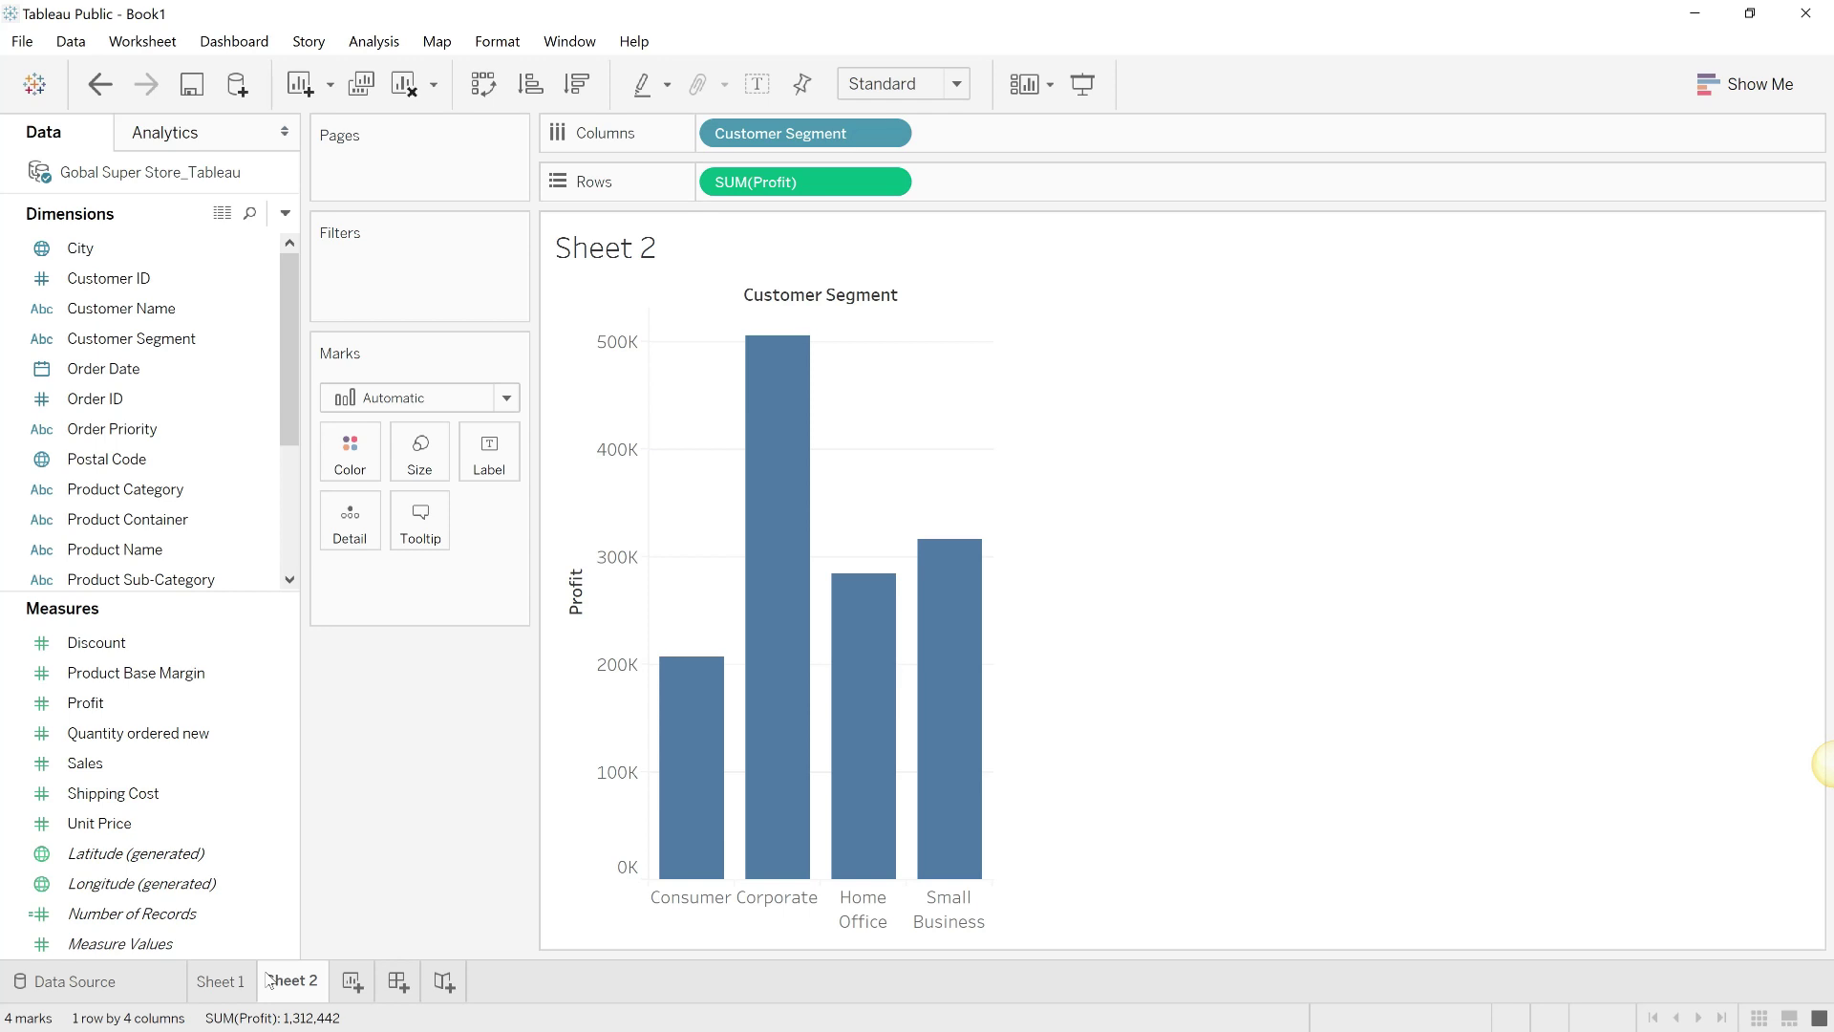
{"action": "left_click", "coordinate": [239, 991]}
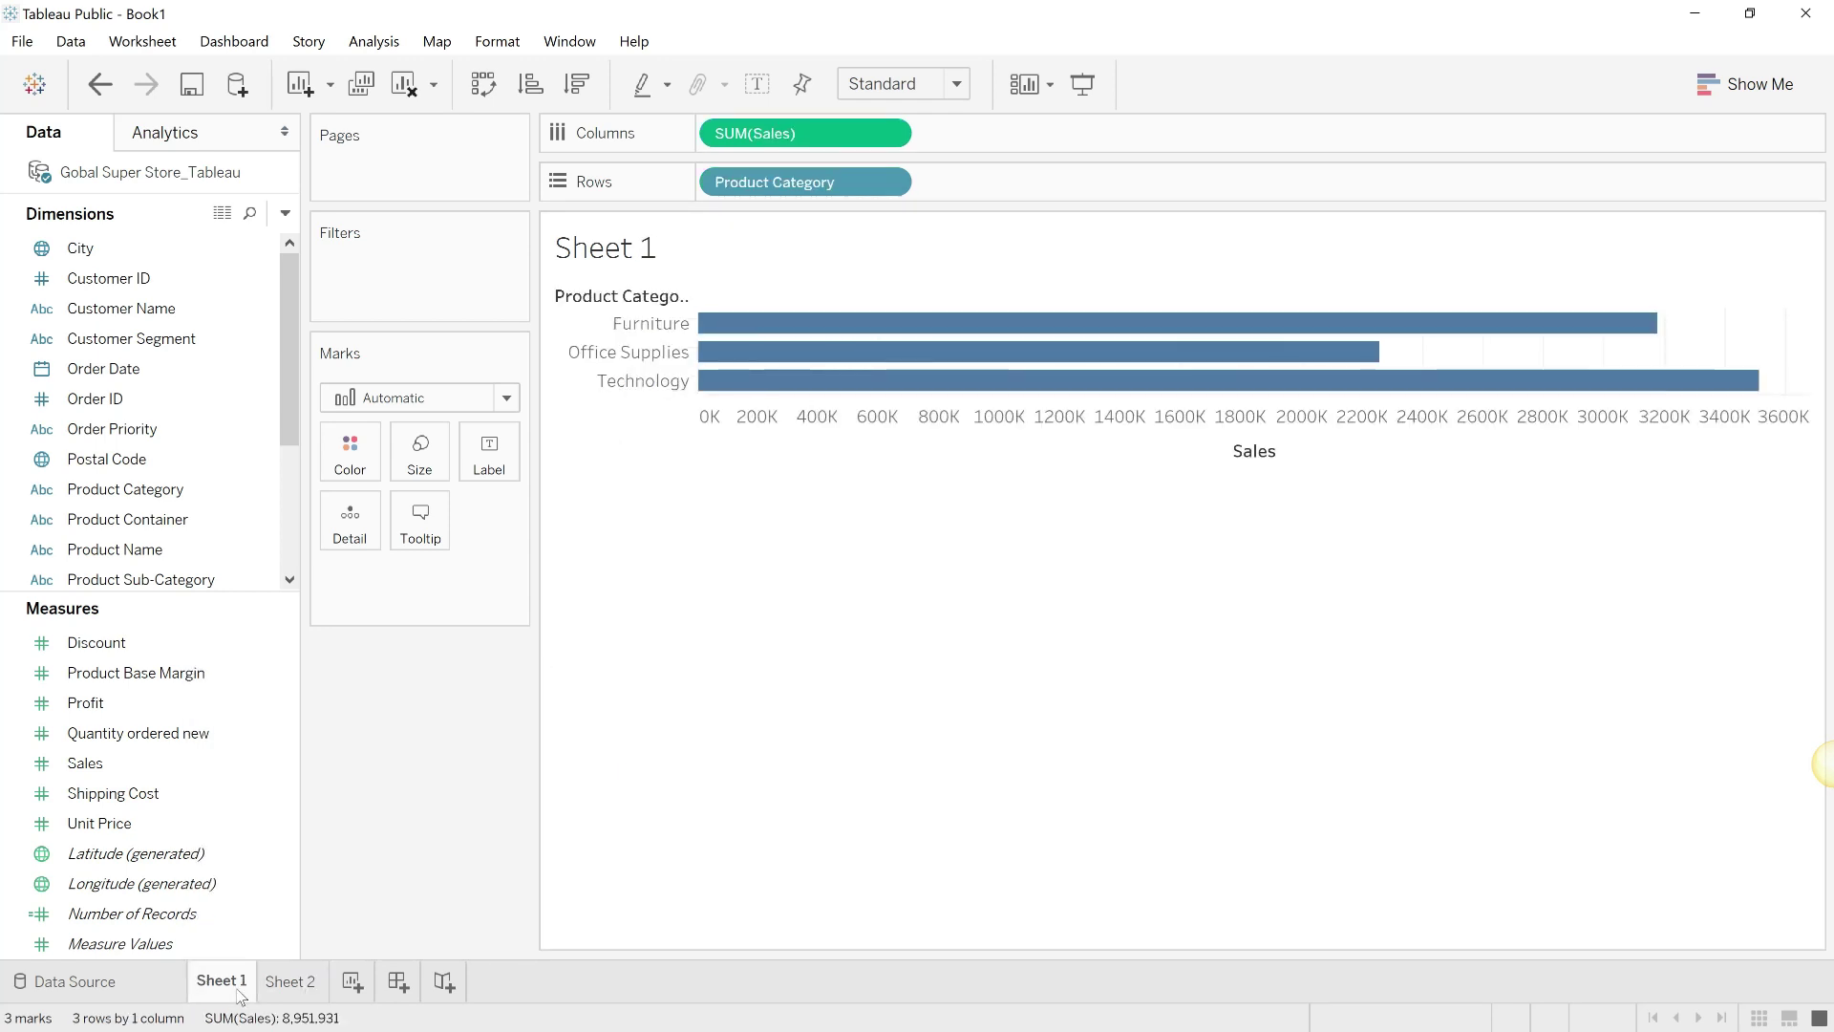
{"action": "left_click", "coordinate": [287, 984]}
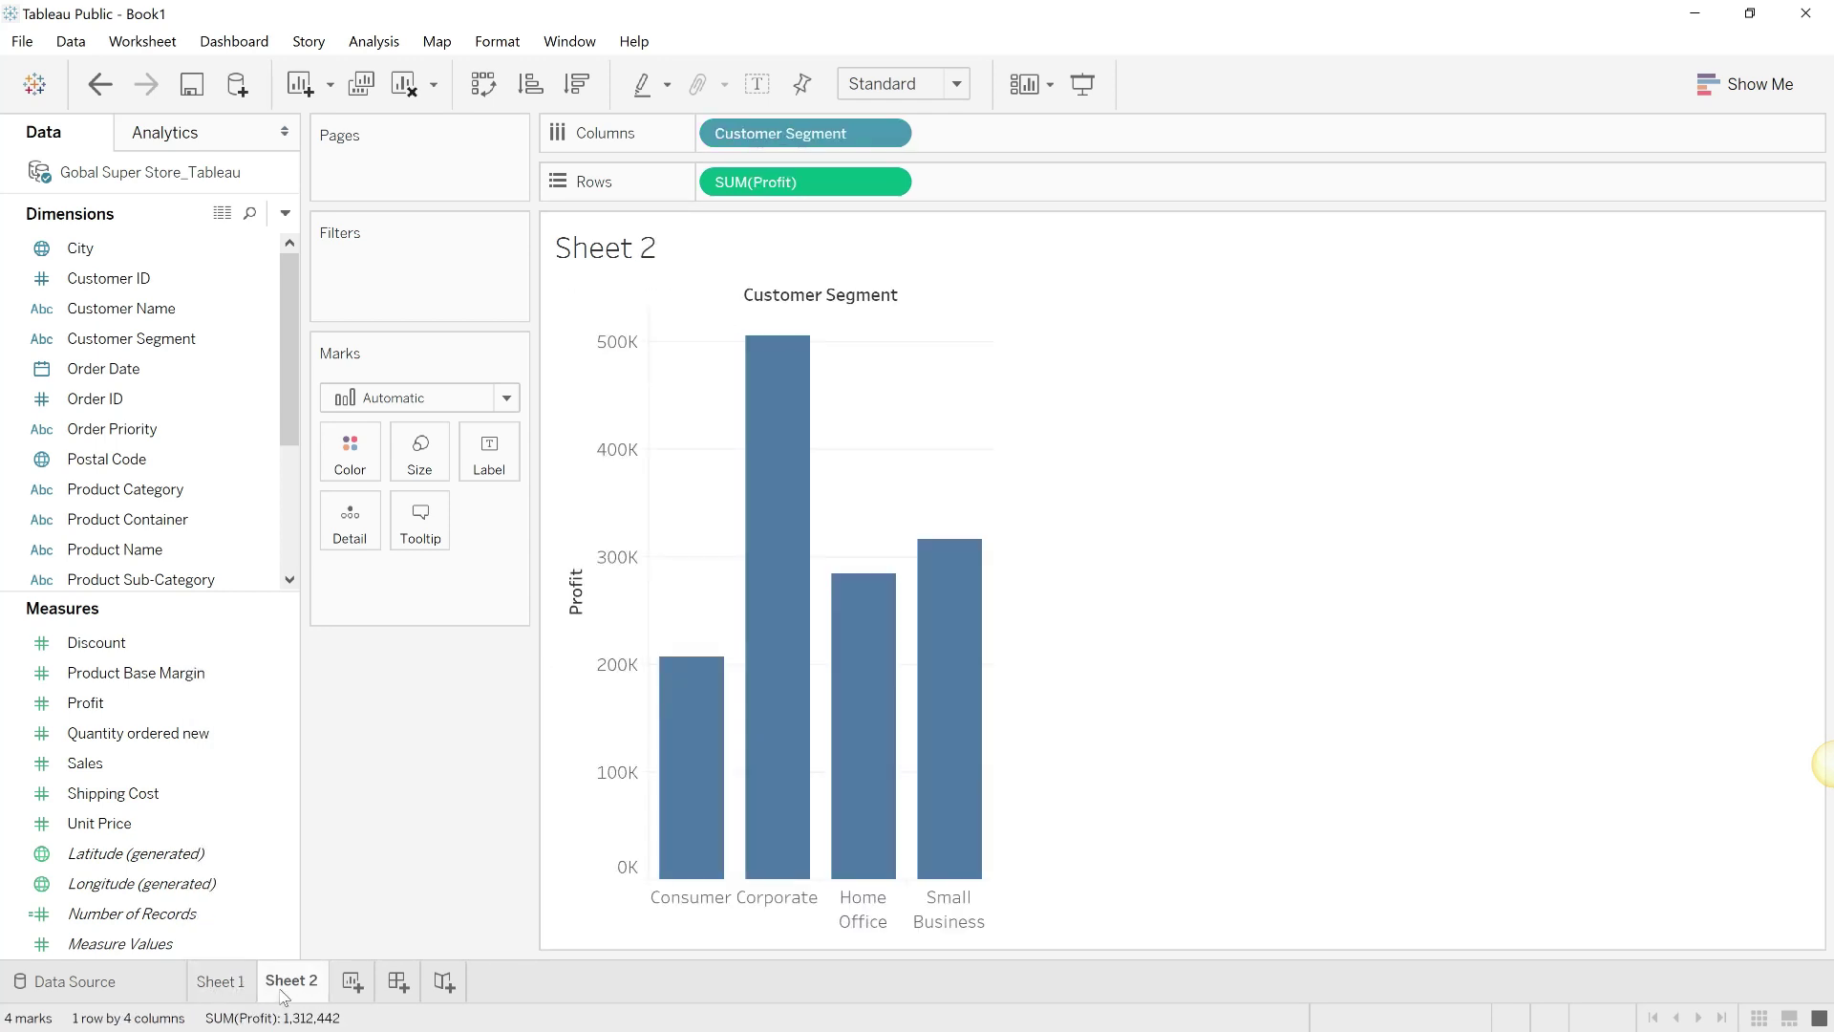
- Add a blank Sheet 3 worksheet, then revisit the Sheet 1 and Sheet 2 charts
{"action": "left_click", "coordinate": [349, 984]}
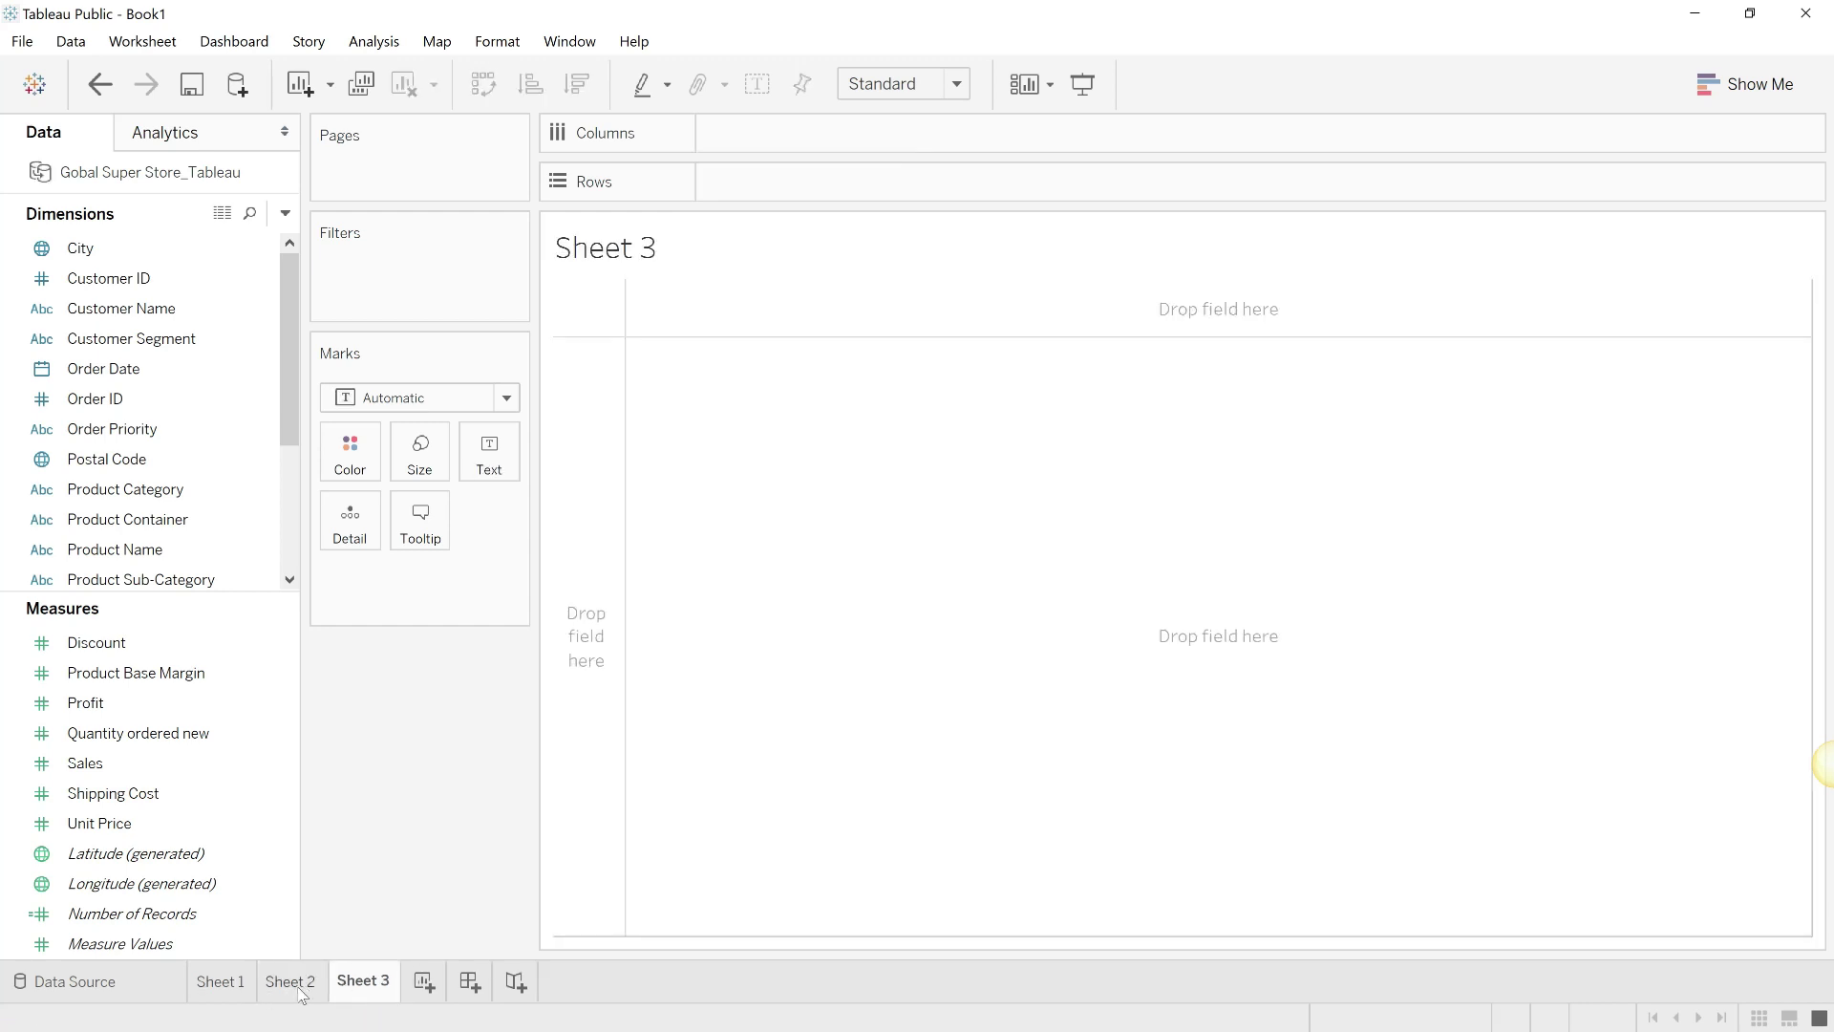
{"action": "mouse_move", "coordinate": [258, 989]}
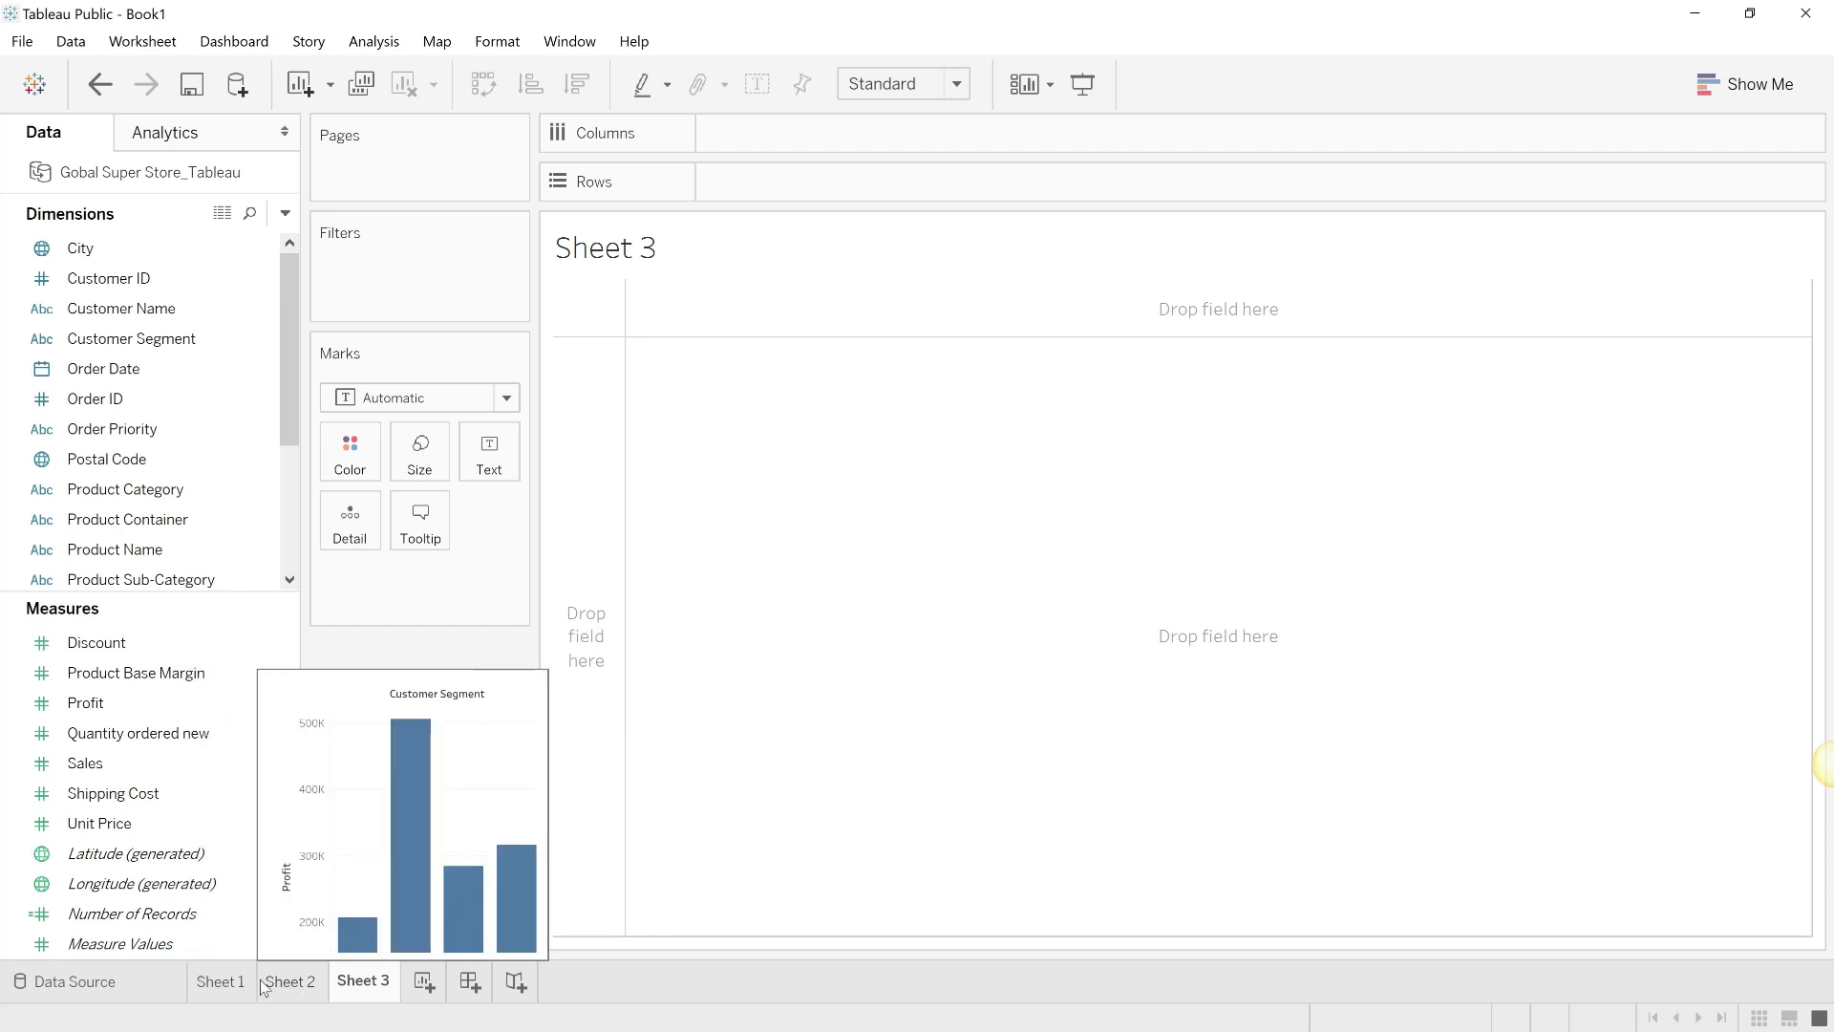
{"action": "left_click", "coordinate": [249, 980]}
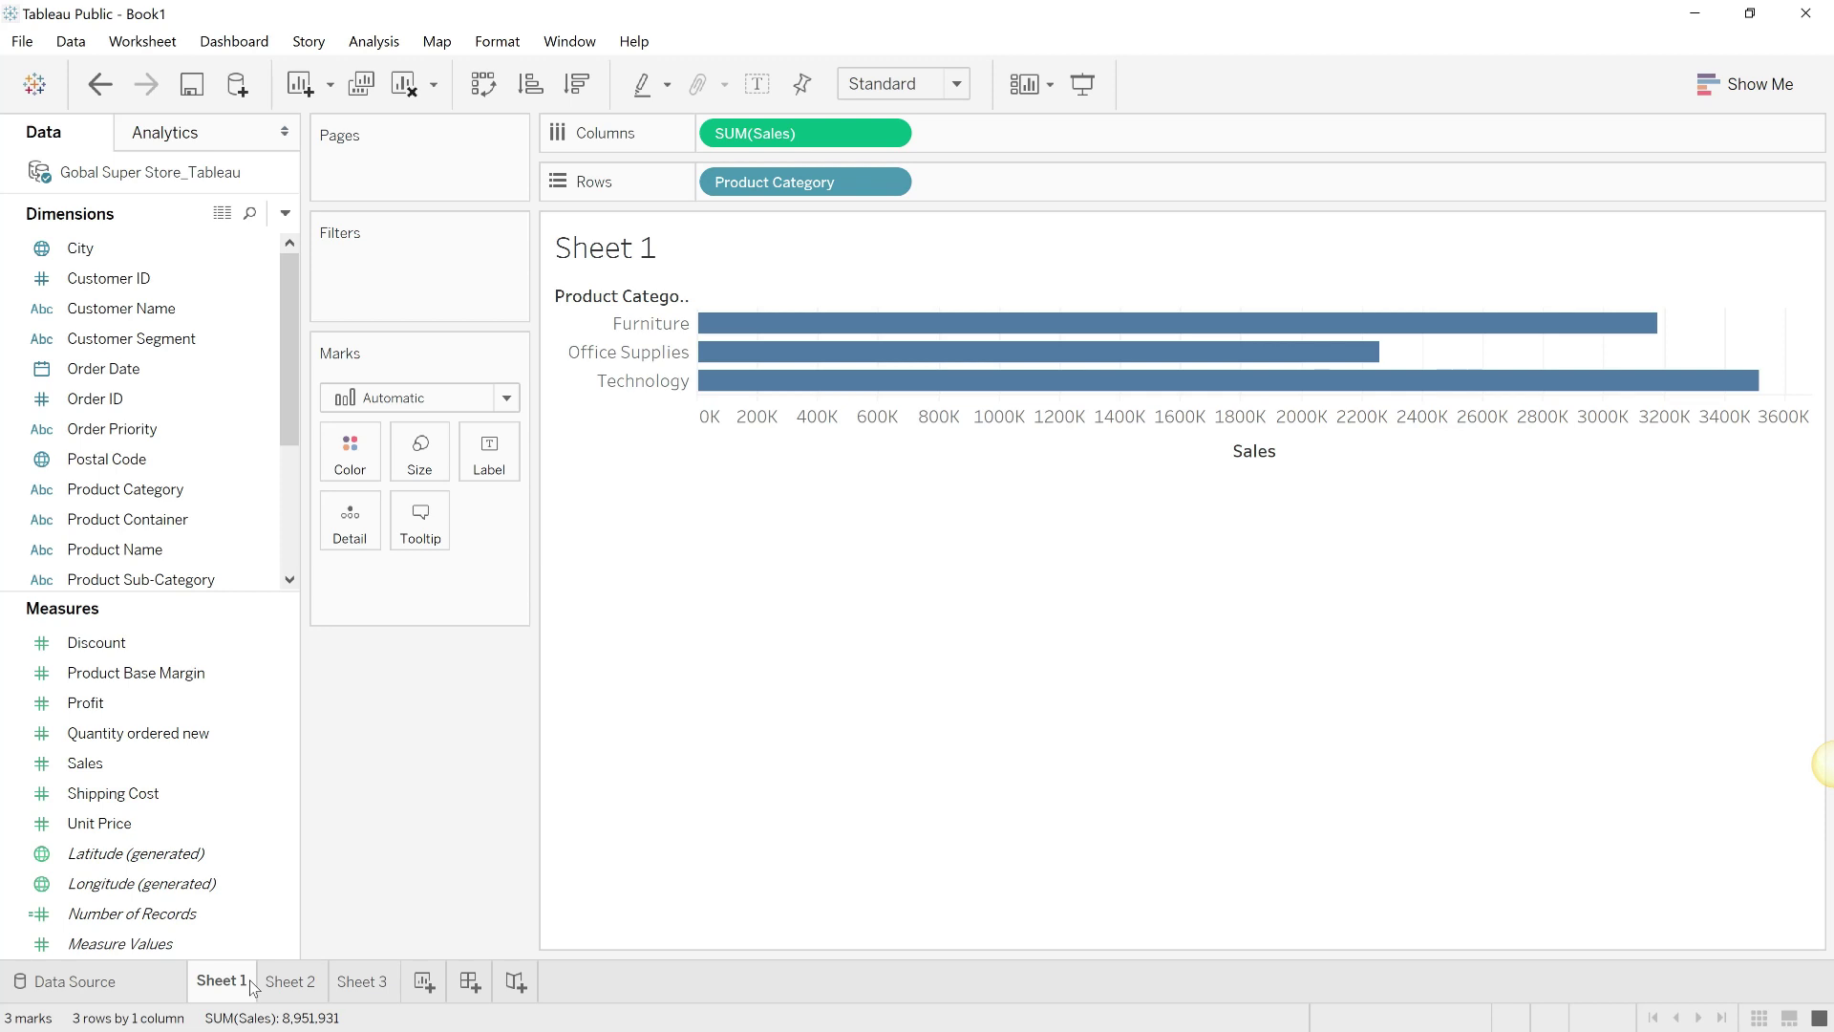
{"action": "left_click", "coordinate": [294, 983]}
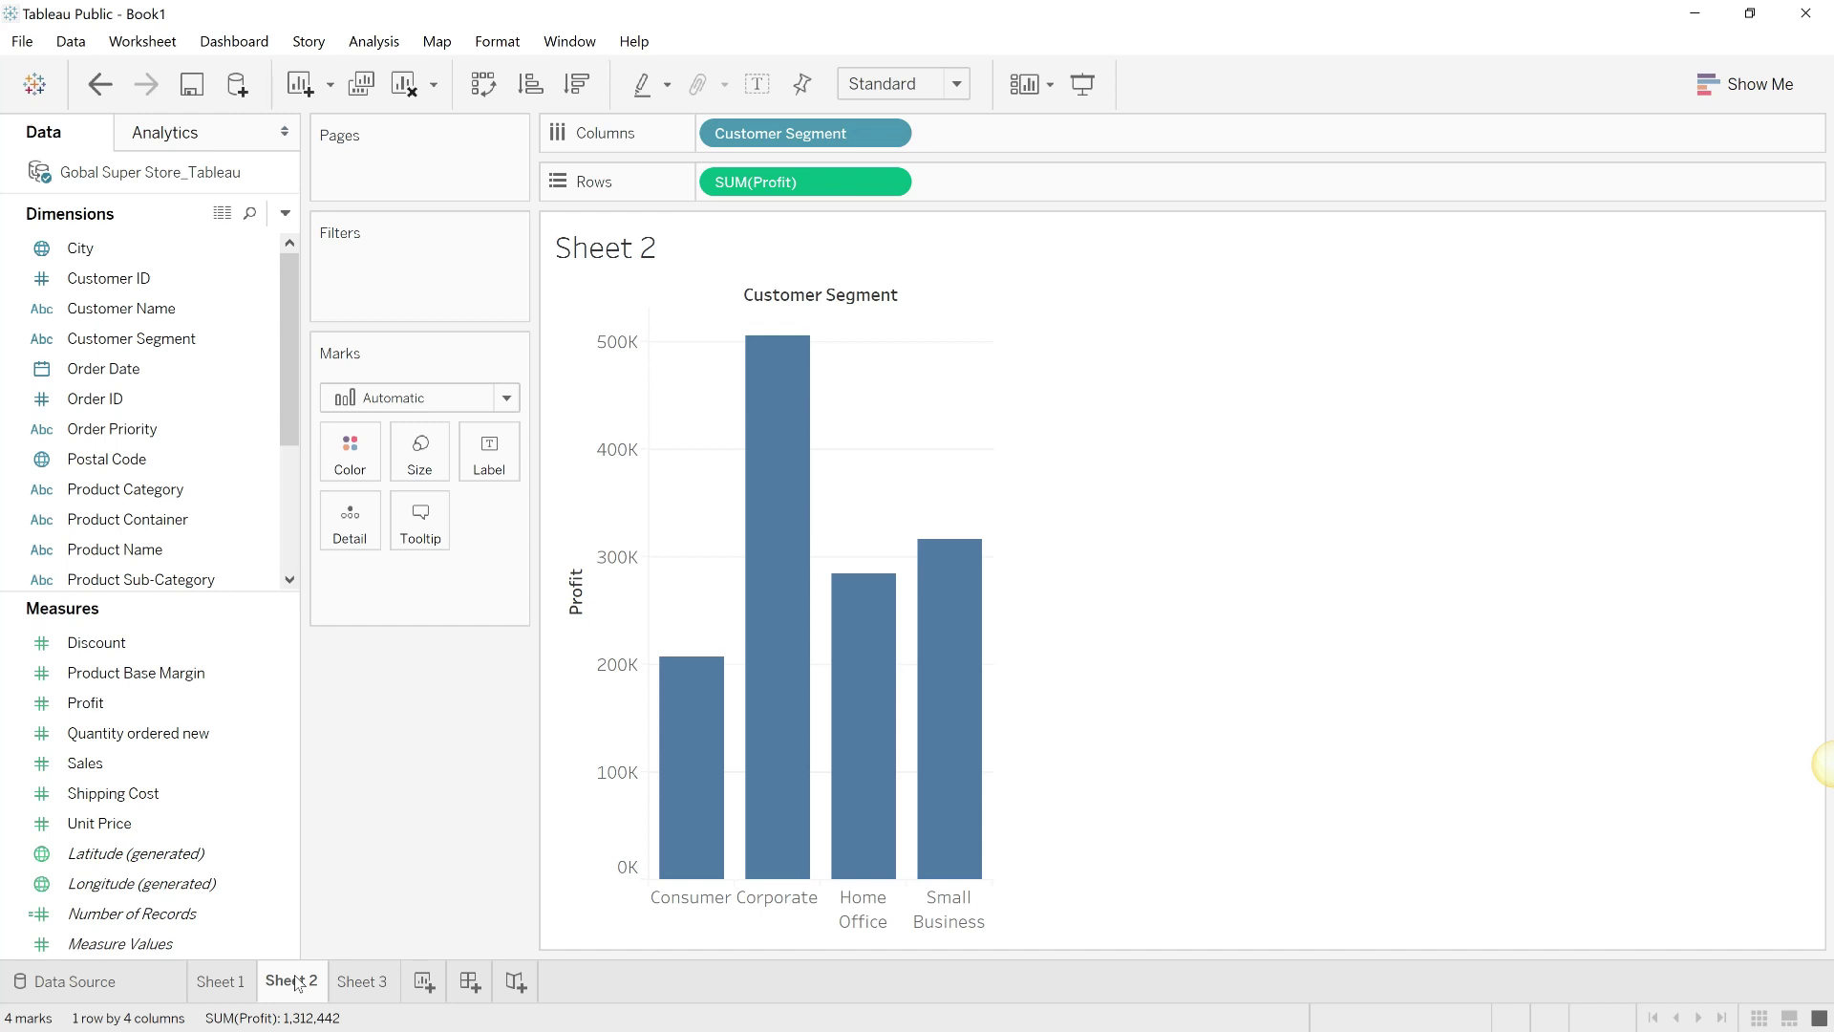
- Create Dashboard 1 with the Sheet 1 sales bars on top and the Sheet 2 profit chart below
{"action": "left_click", "coordinate": [470, 982]}
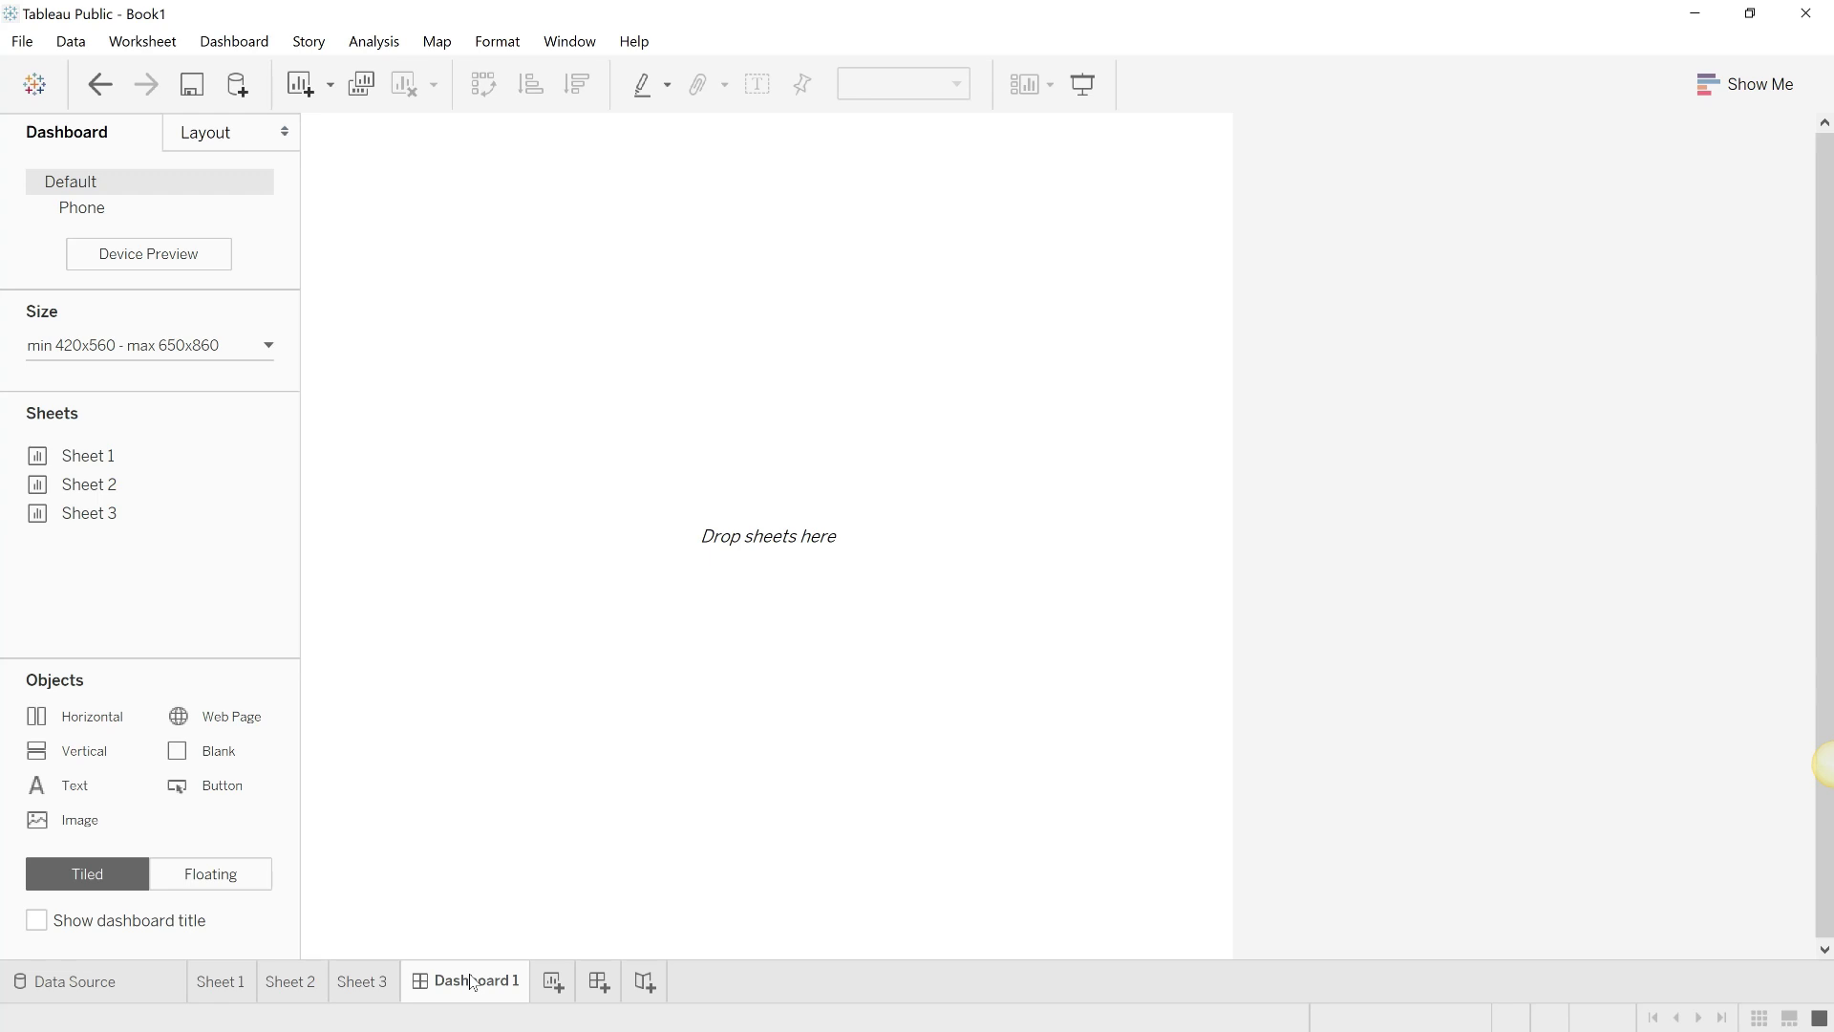
{"action": "double_click", "coordinate": [87, 458]}
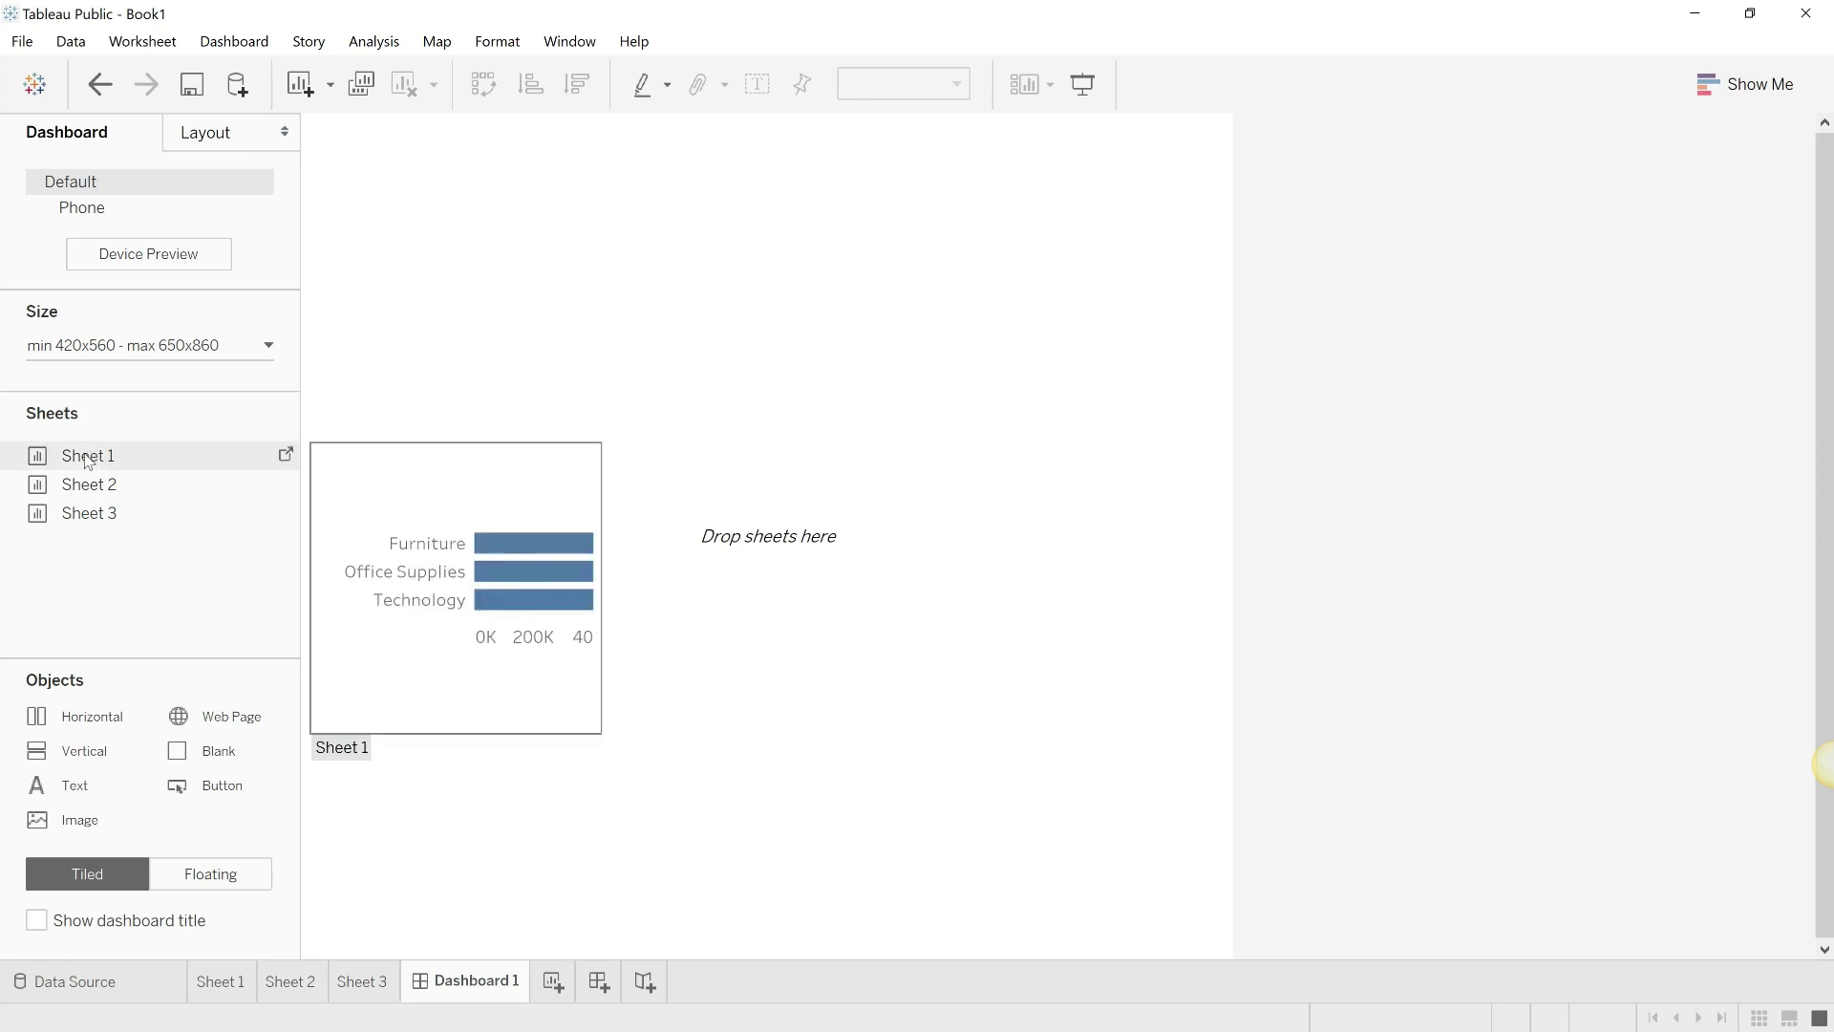
{"action": "left_click_drag", "start_coordinate": [85, 457], "coordinate": [629, 472]}
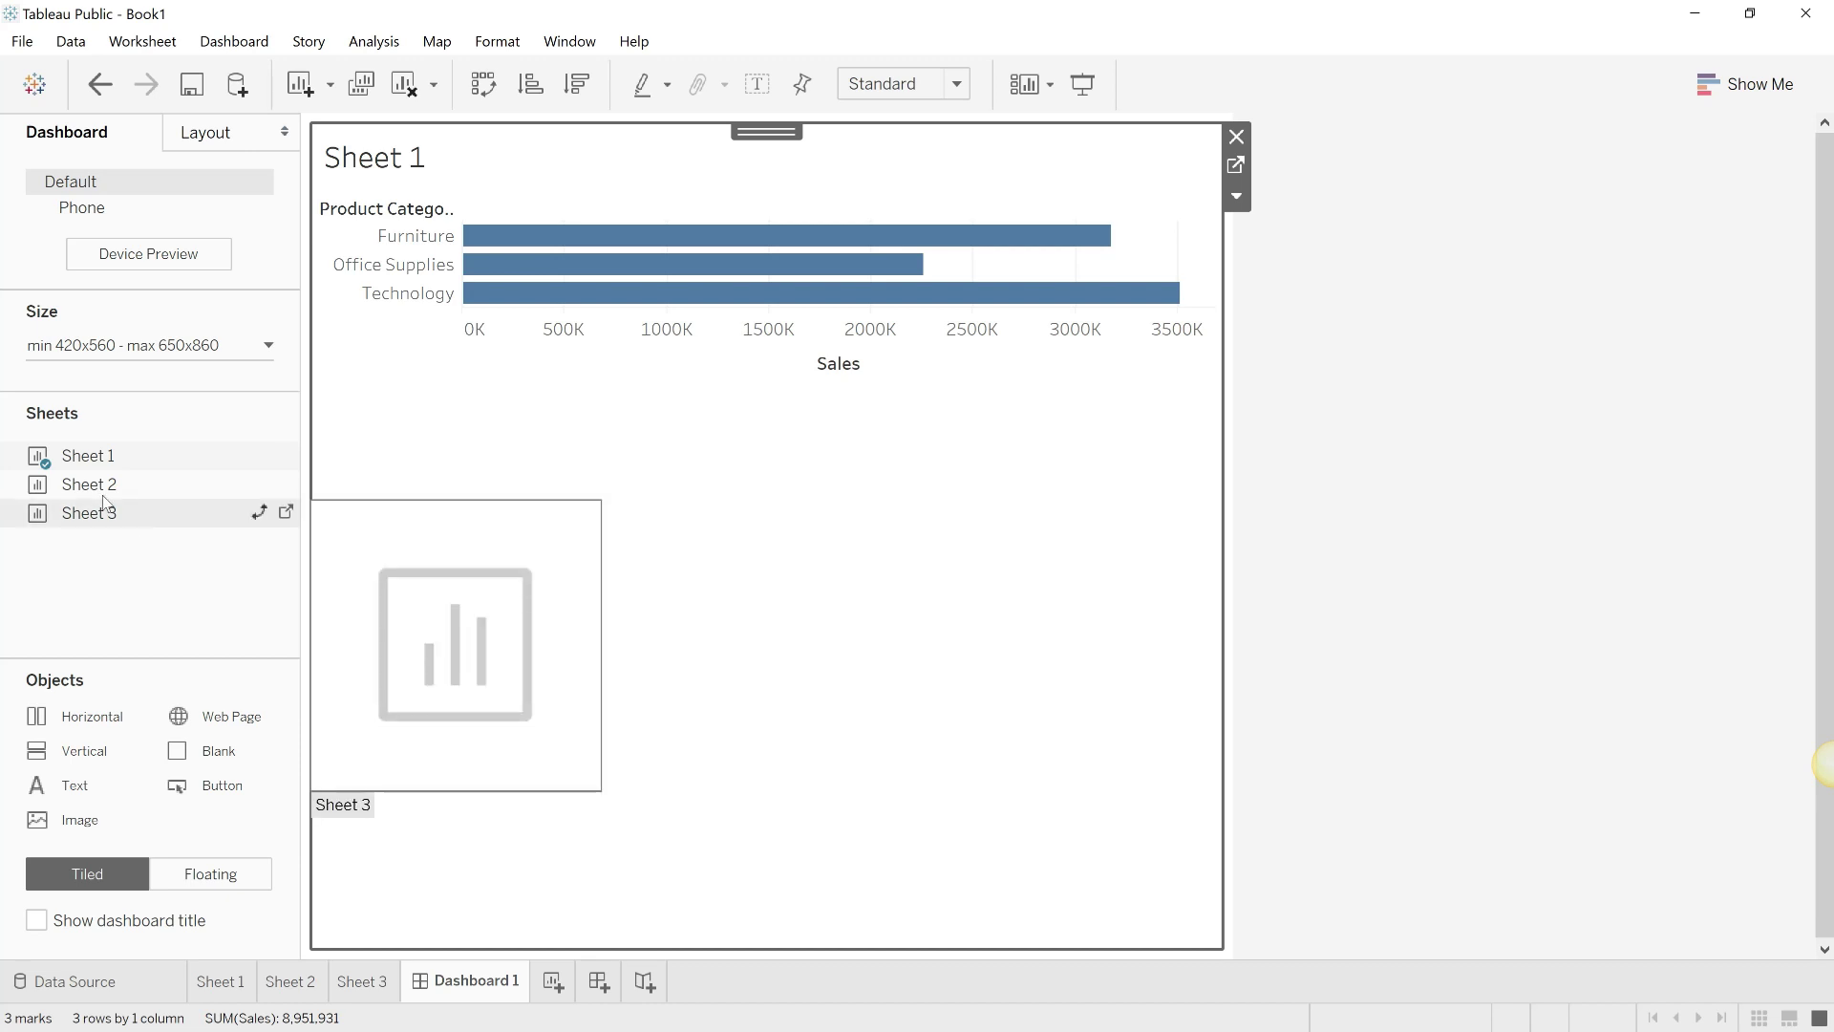
{"action": "left_click_drag", "start_coordinate": [160, 494], "coordinate": [732, 669]}
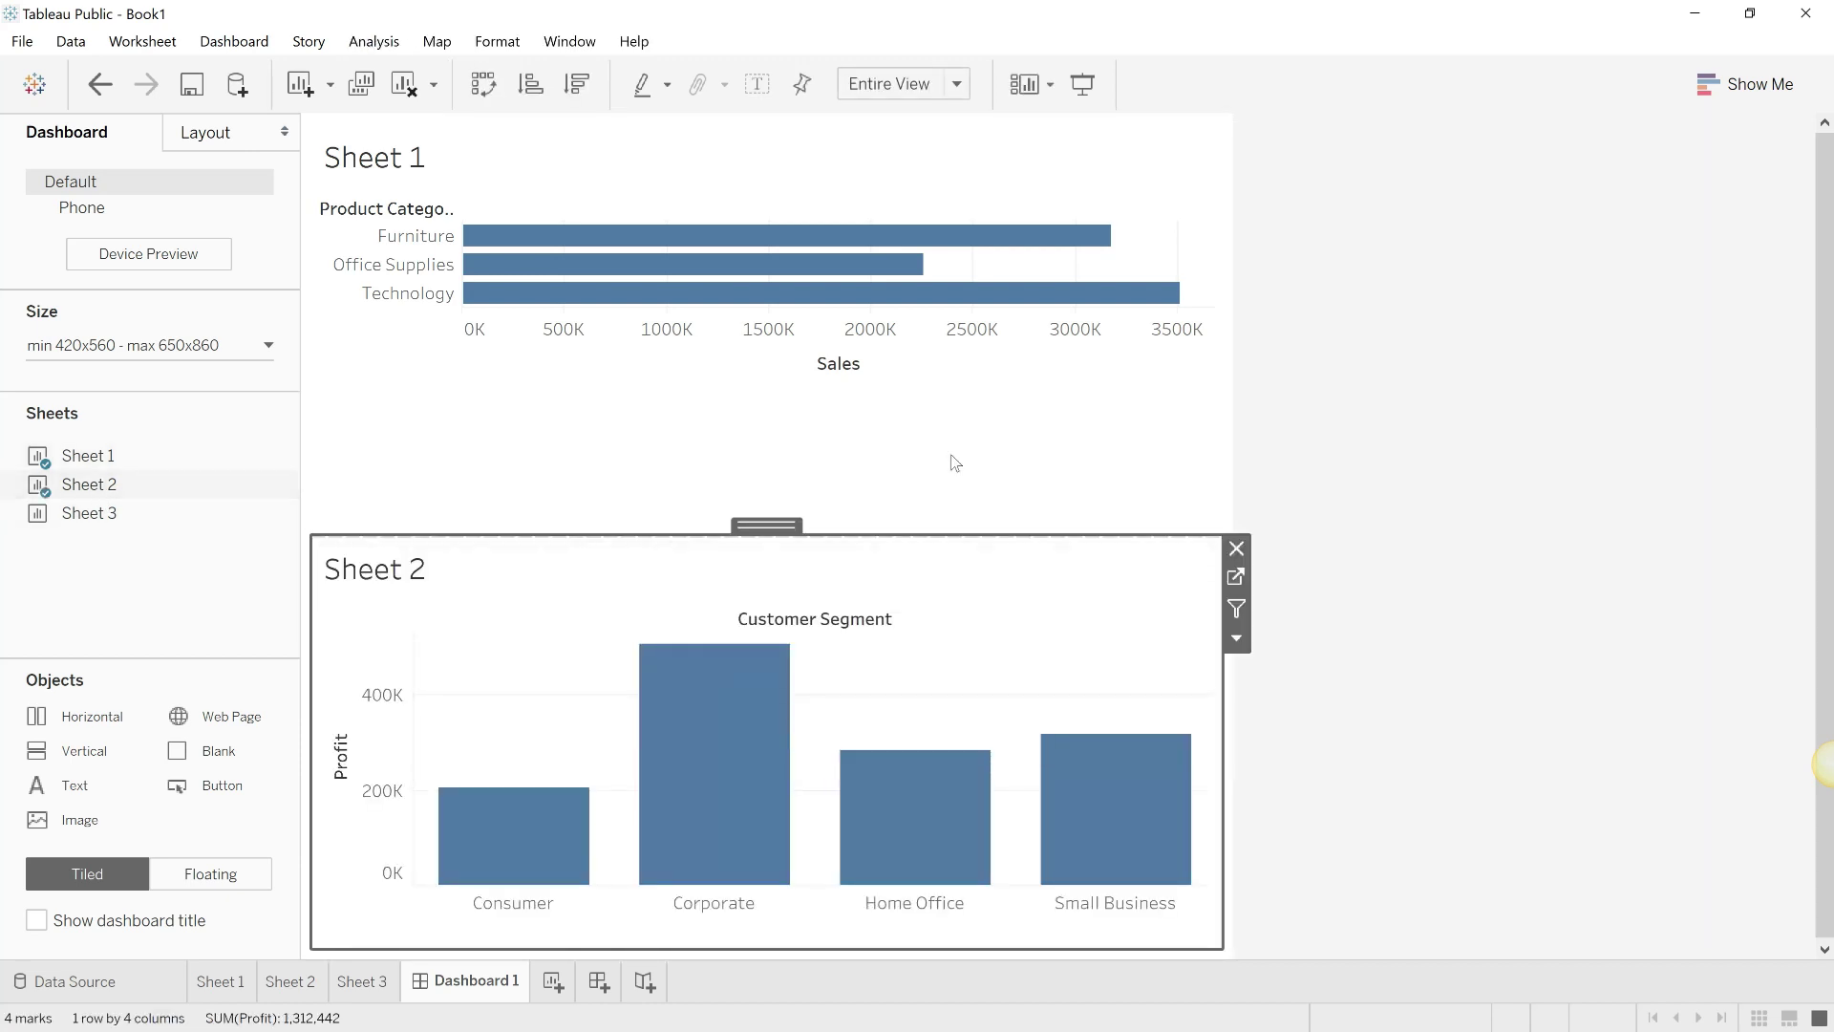
{"action": "left_click", "coordinate": [1464, 526]}
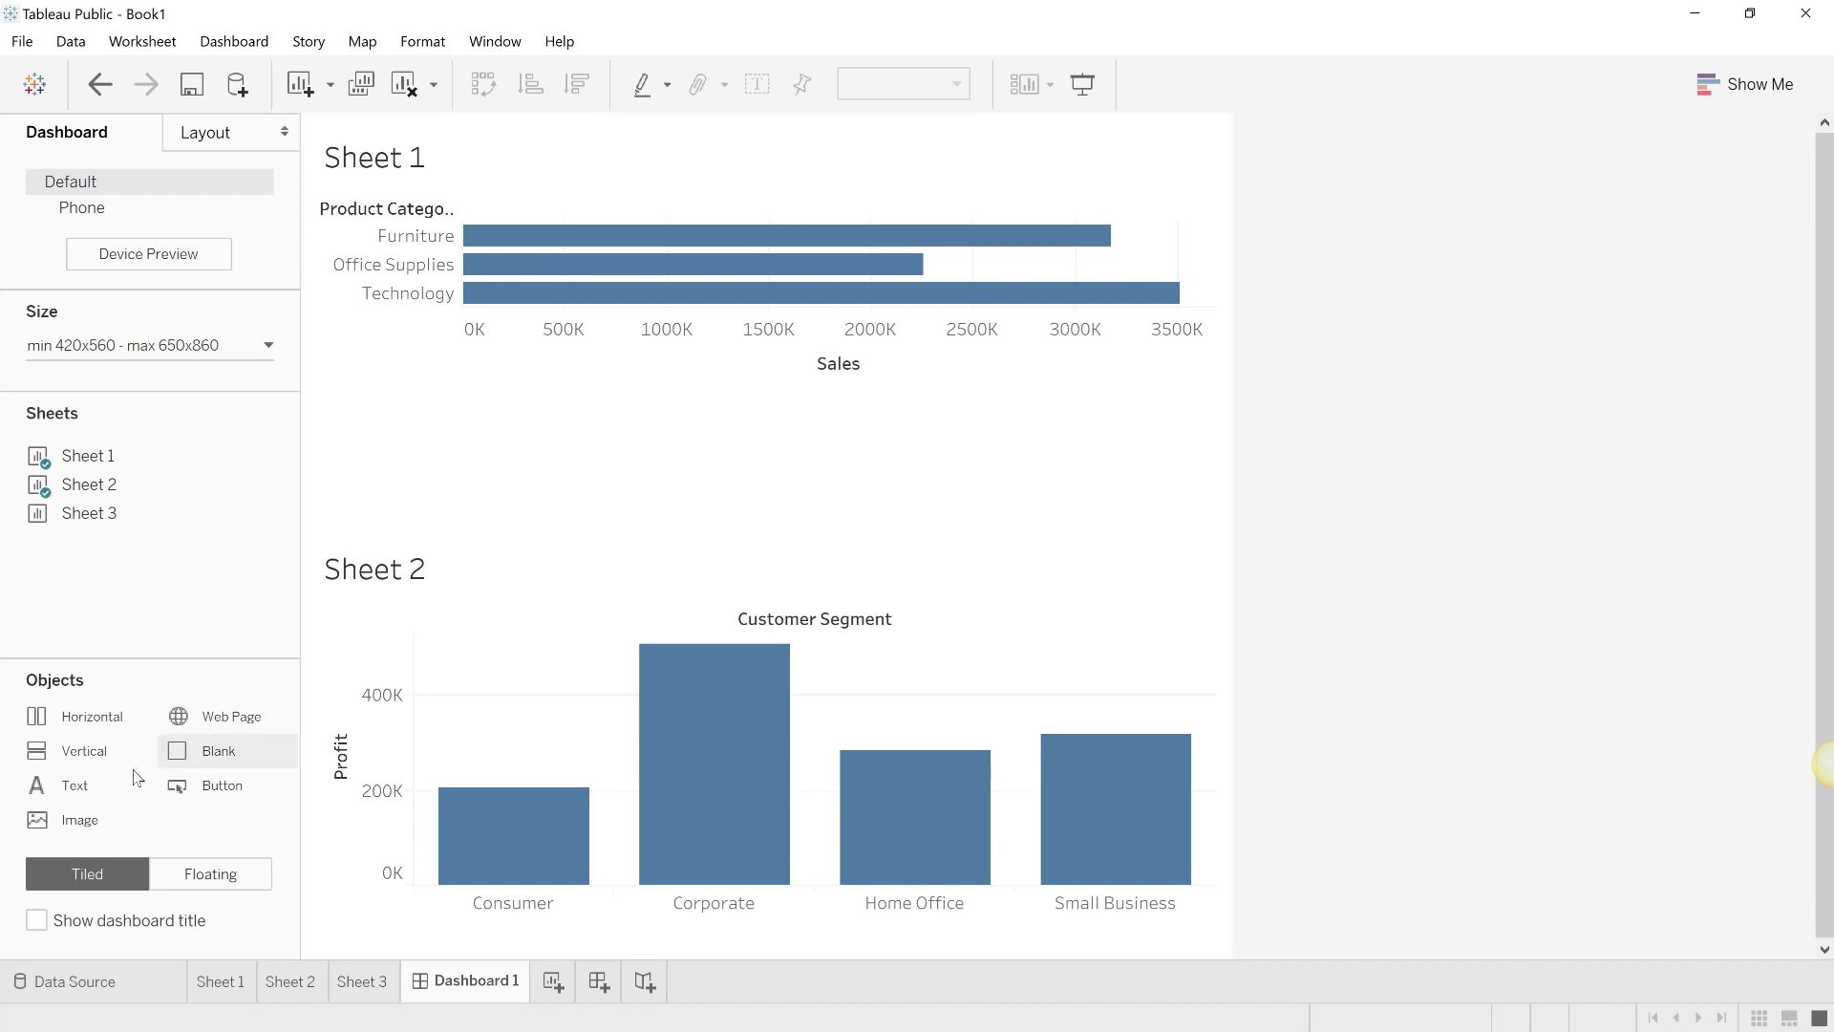
- Add a 'My First Dashboard' text heading above the charts, bold, size 20, centred
{"action": "left_click_drag", "start_coordinate": [105, 787], "coordinate": [891, 289]}
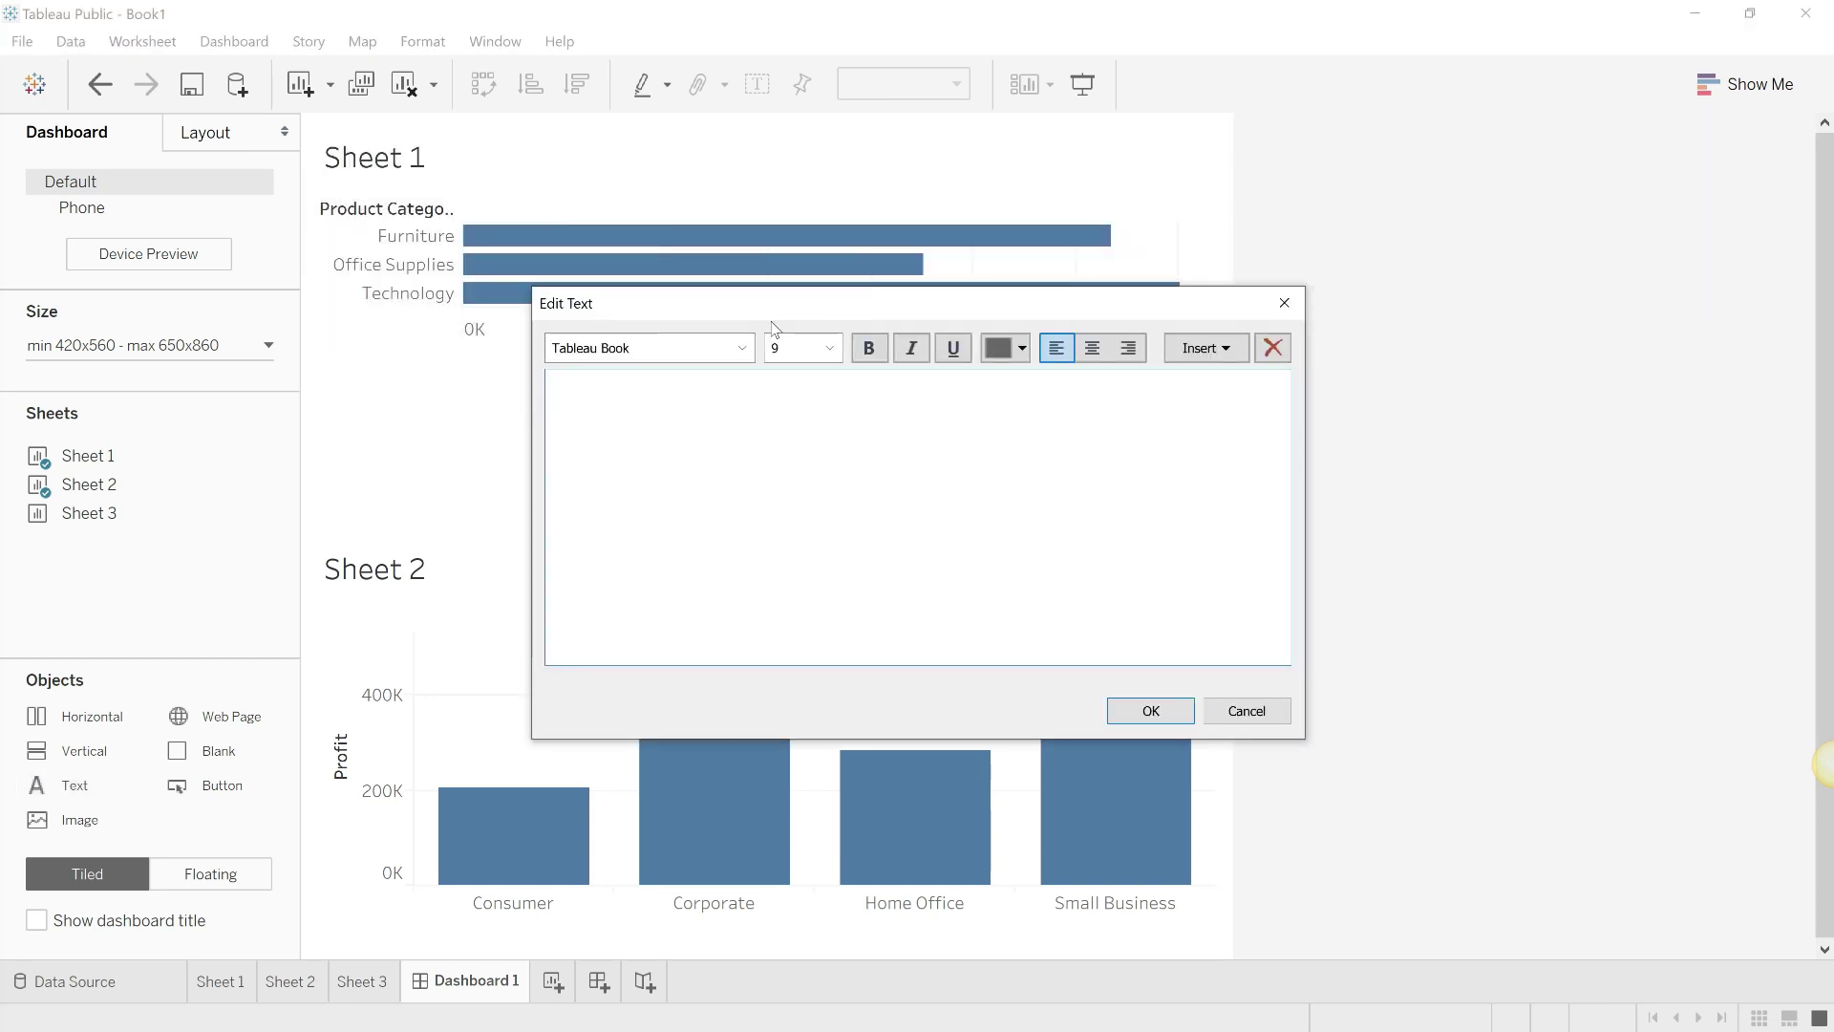
{"action": "type", "text": "My First Dashboard"}
{"action": "key", "text": "ctrl+a"}
{"action": "left_click", "coordinate": [868, 348]}
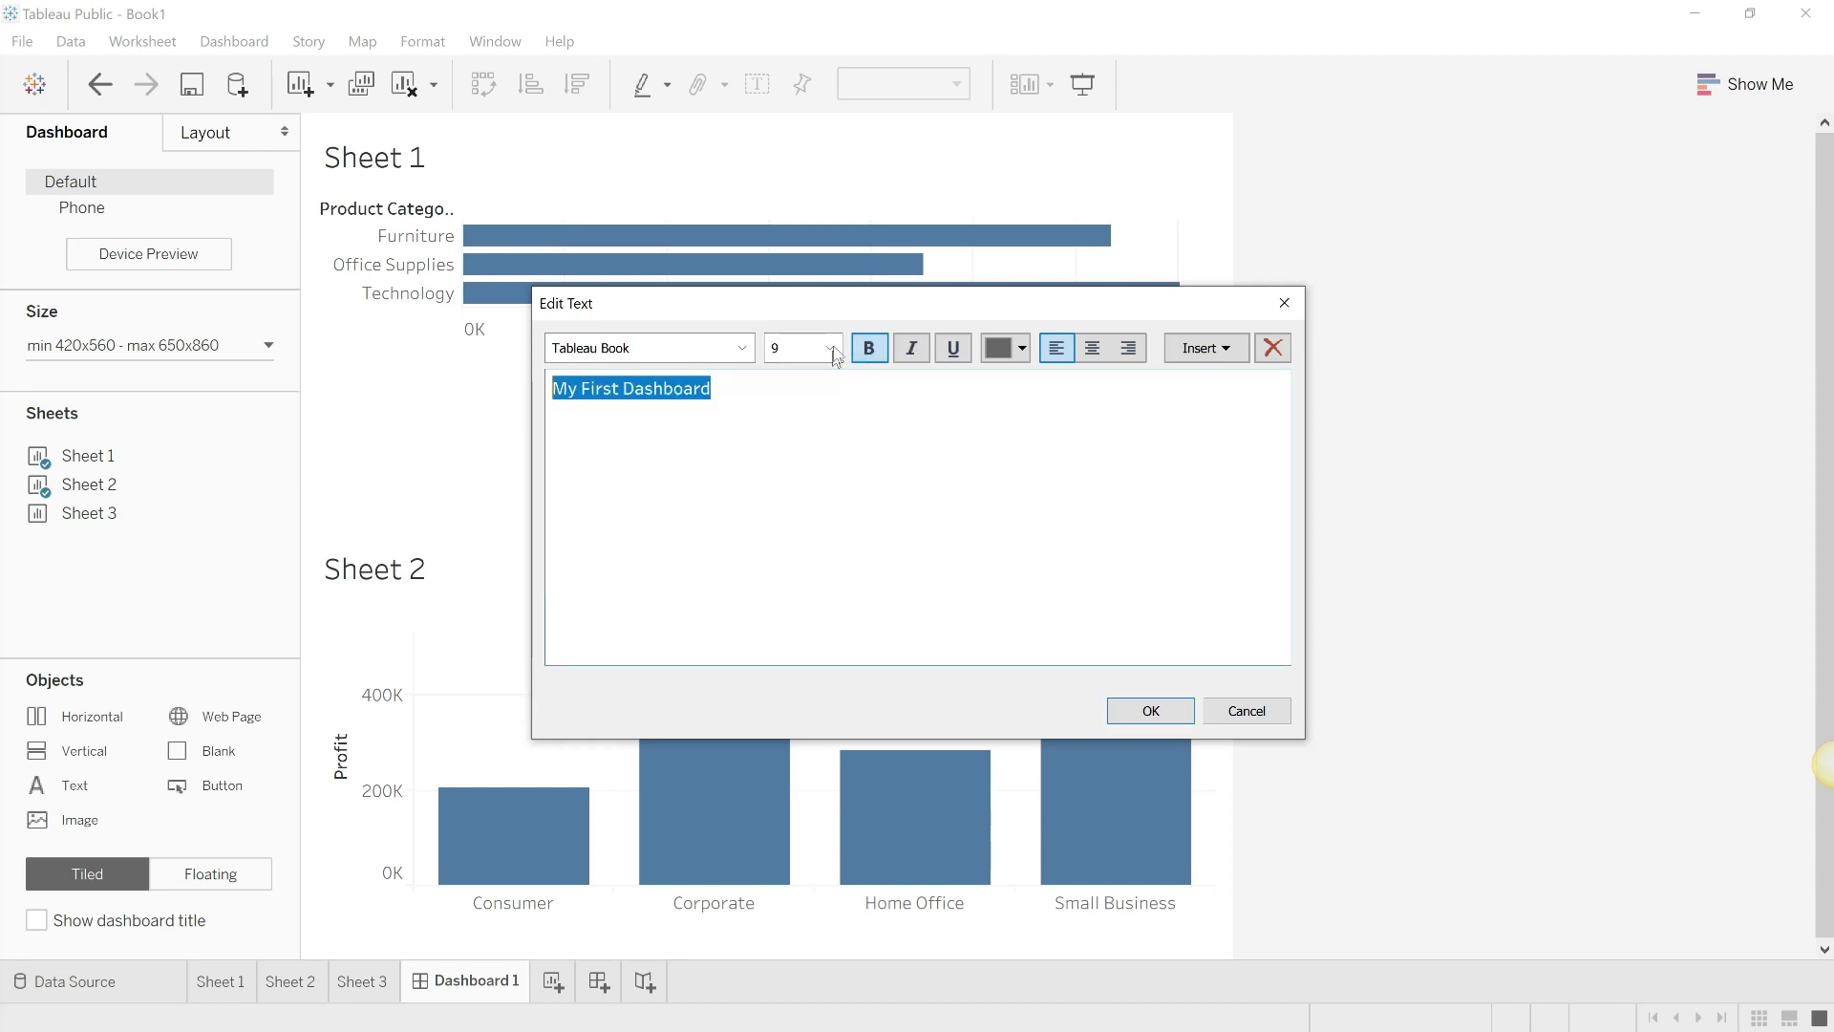
{"action": "left_click", "coordinate": [831, 350]}
{"action": "left_click", "coordinate": [792, 512]}
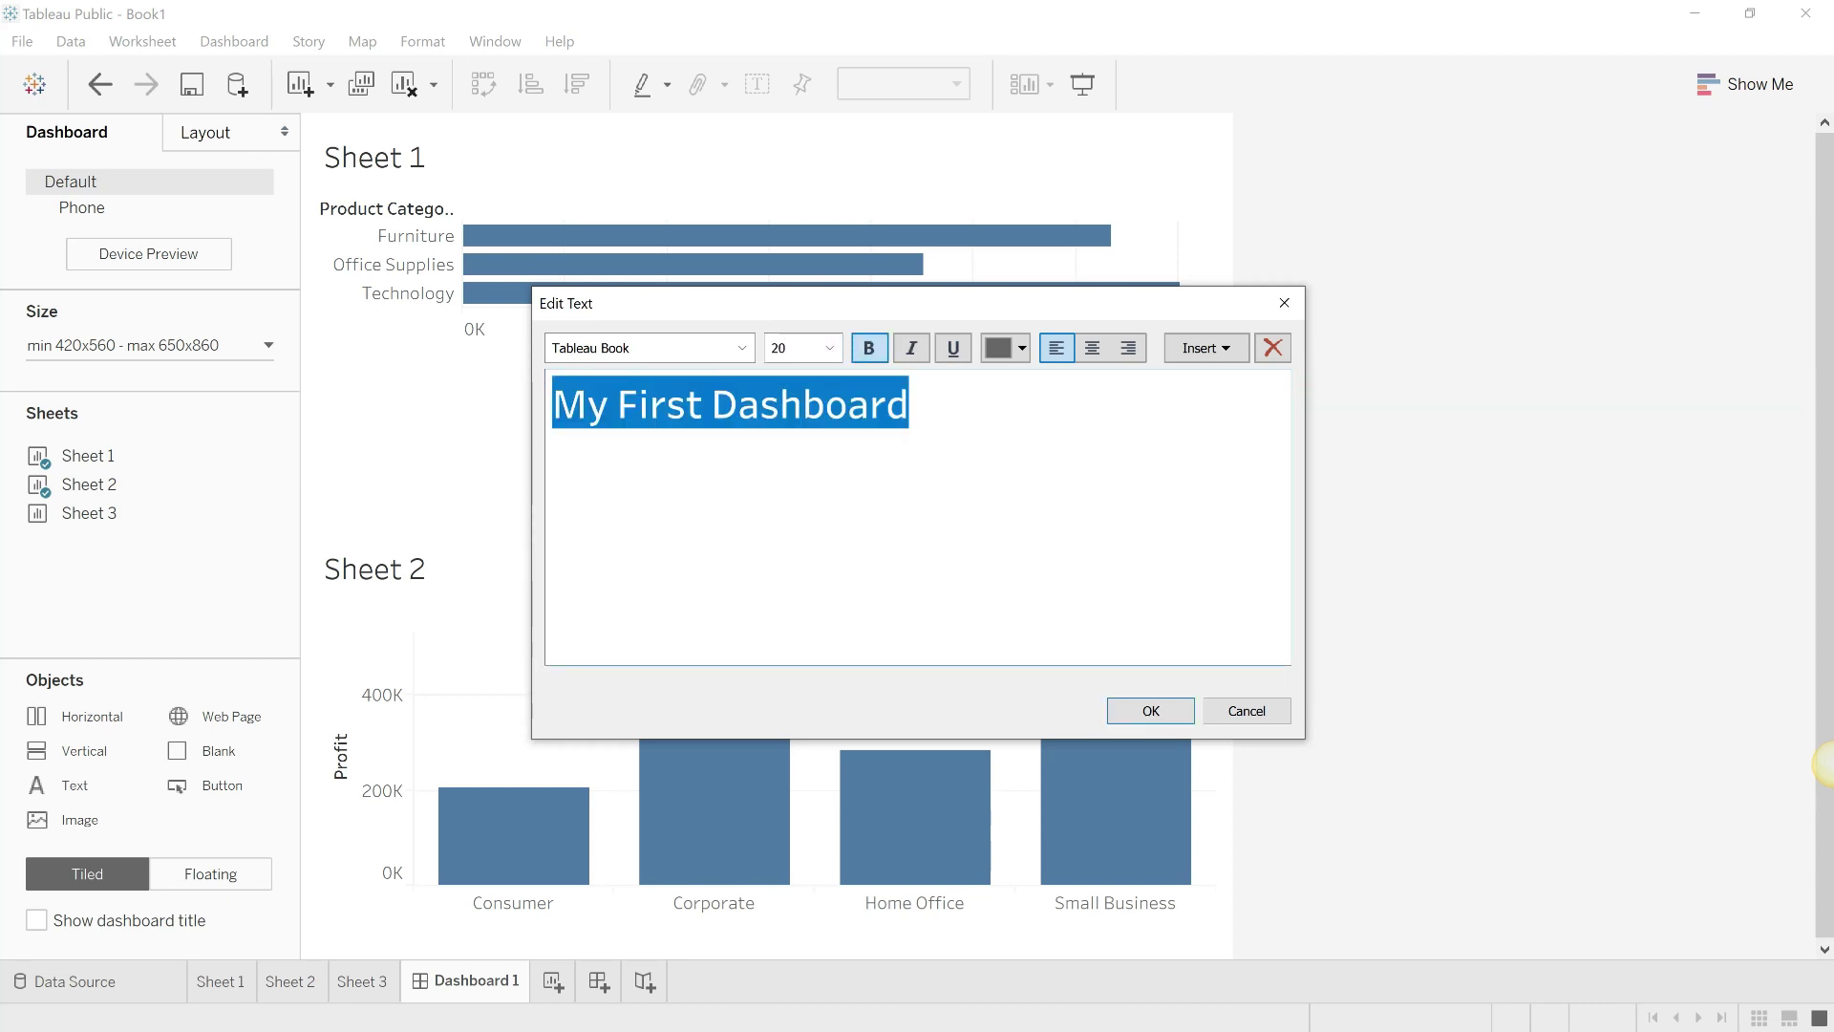
{"action": "left_click", "coordinate": [1092, 347]}
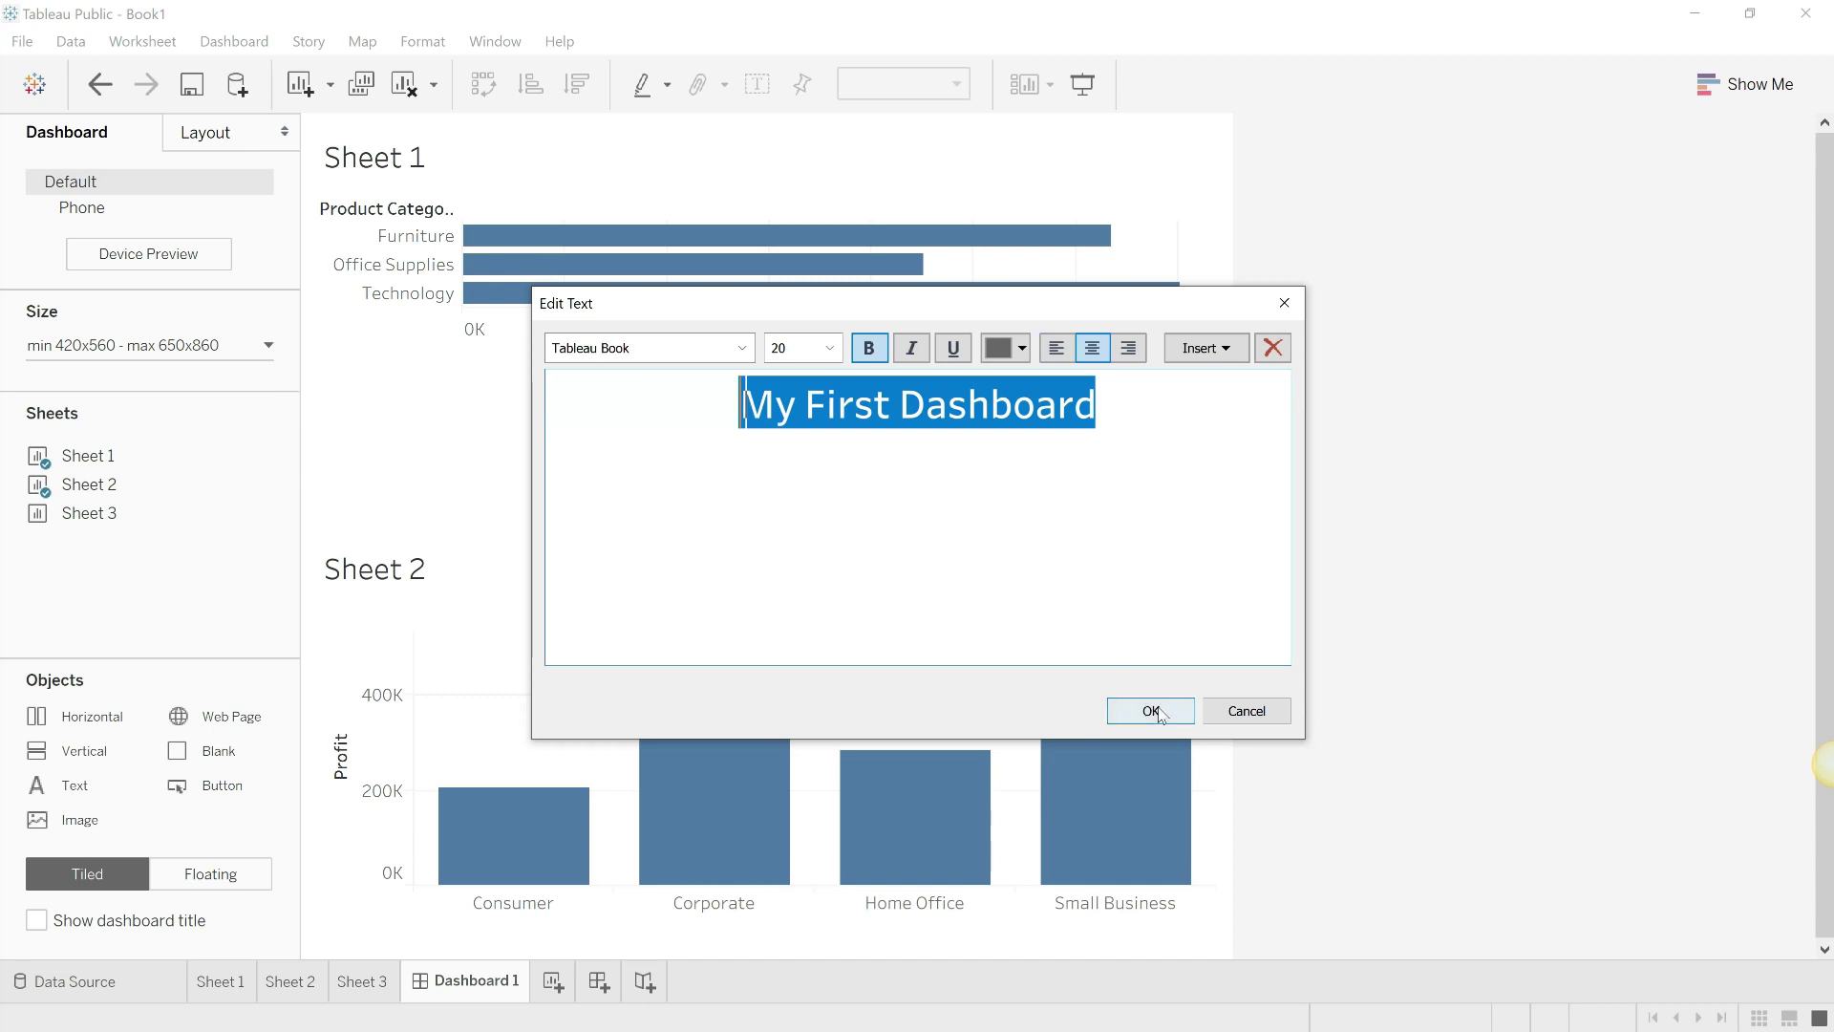
{"action": "left_click", "coordinate": [1151, 711]}
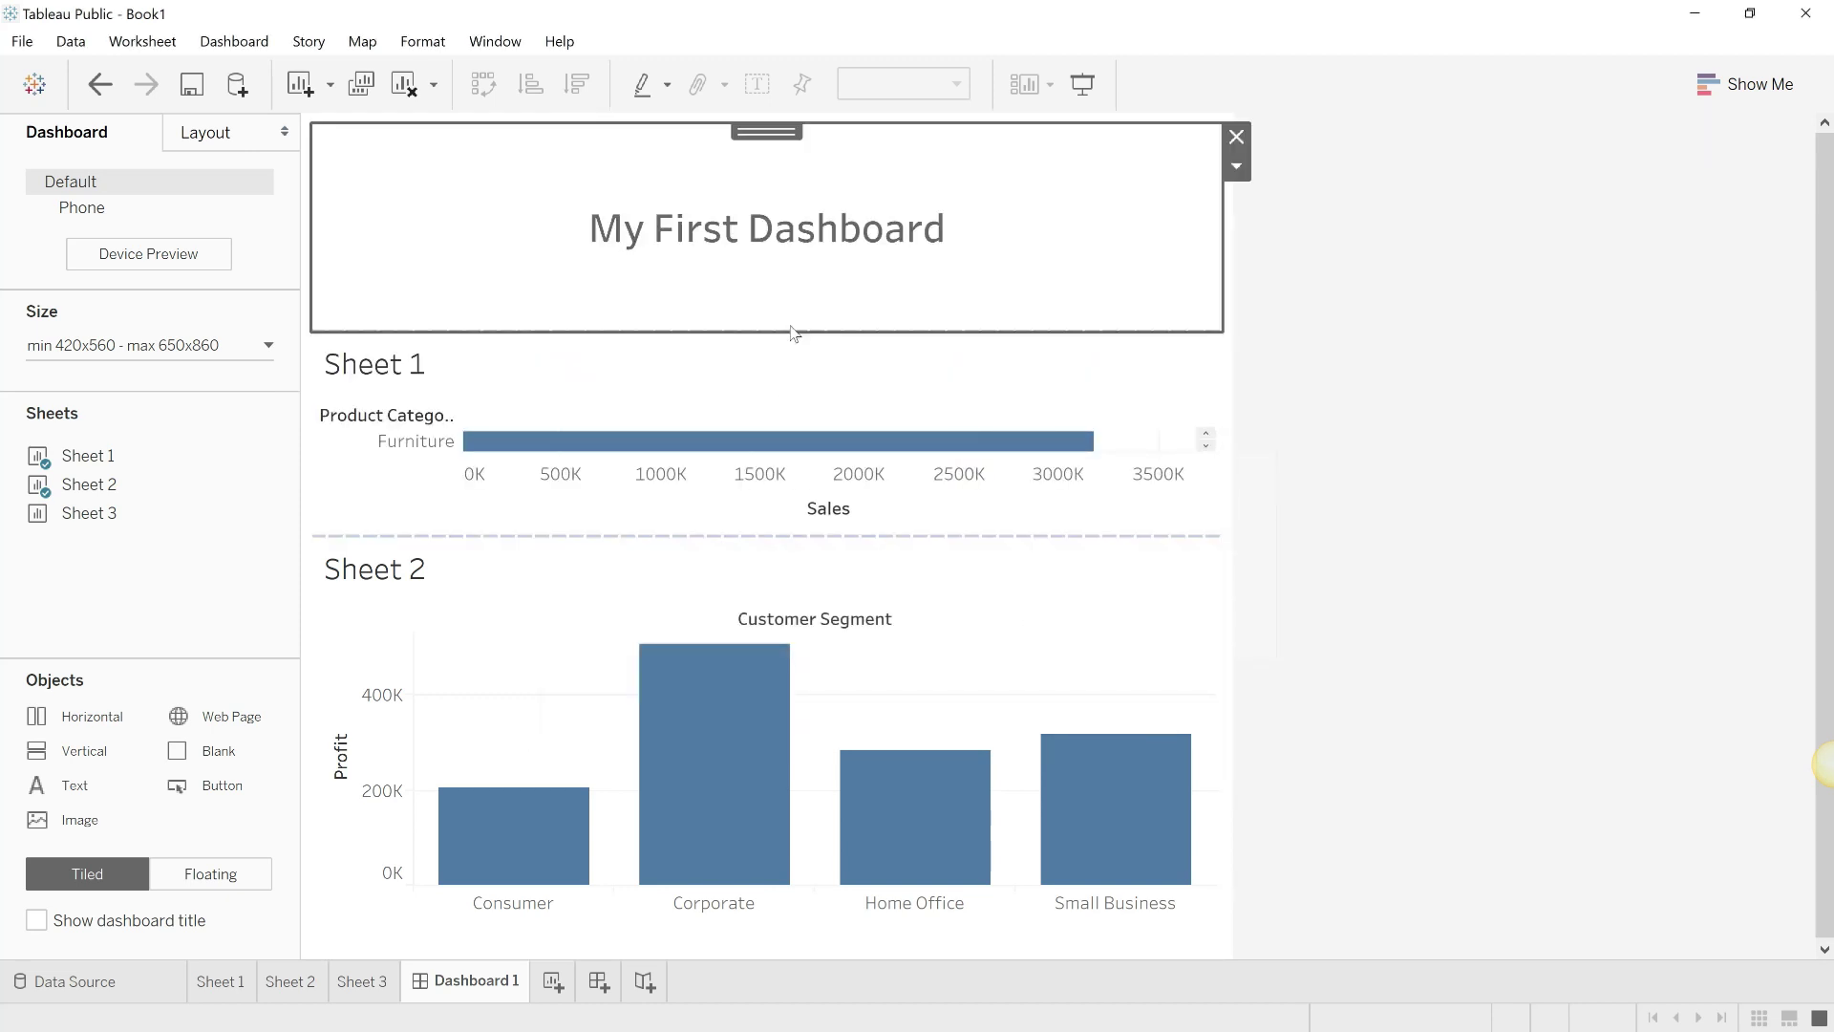
- Shorten the heading area and retitle the first chart 'My first Worksheet'
{"action": "left_click_drag", "start_coordinate": [791, 328], "coordinate": [795, 234]}
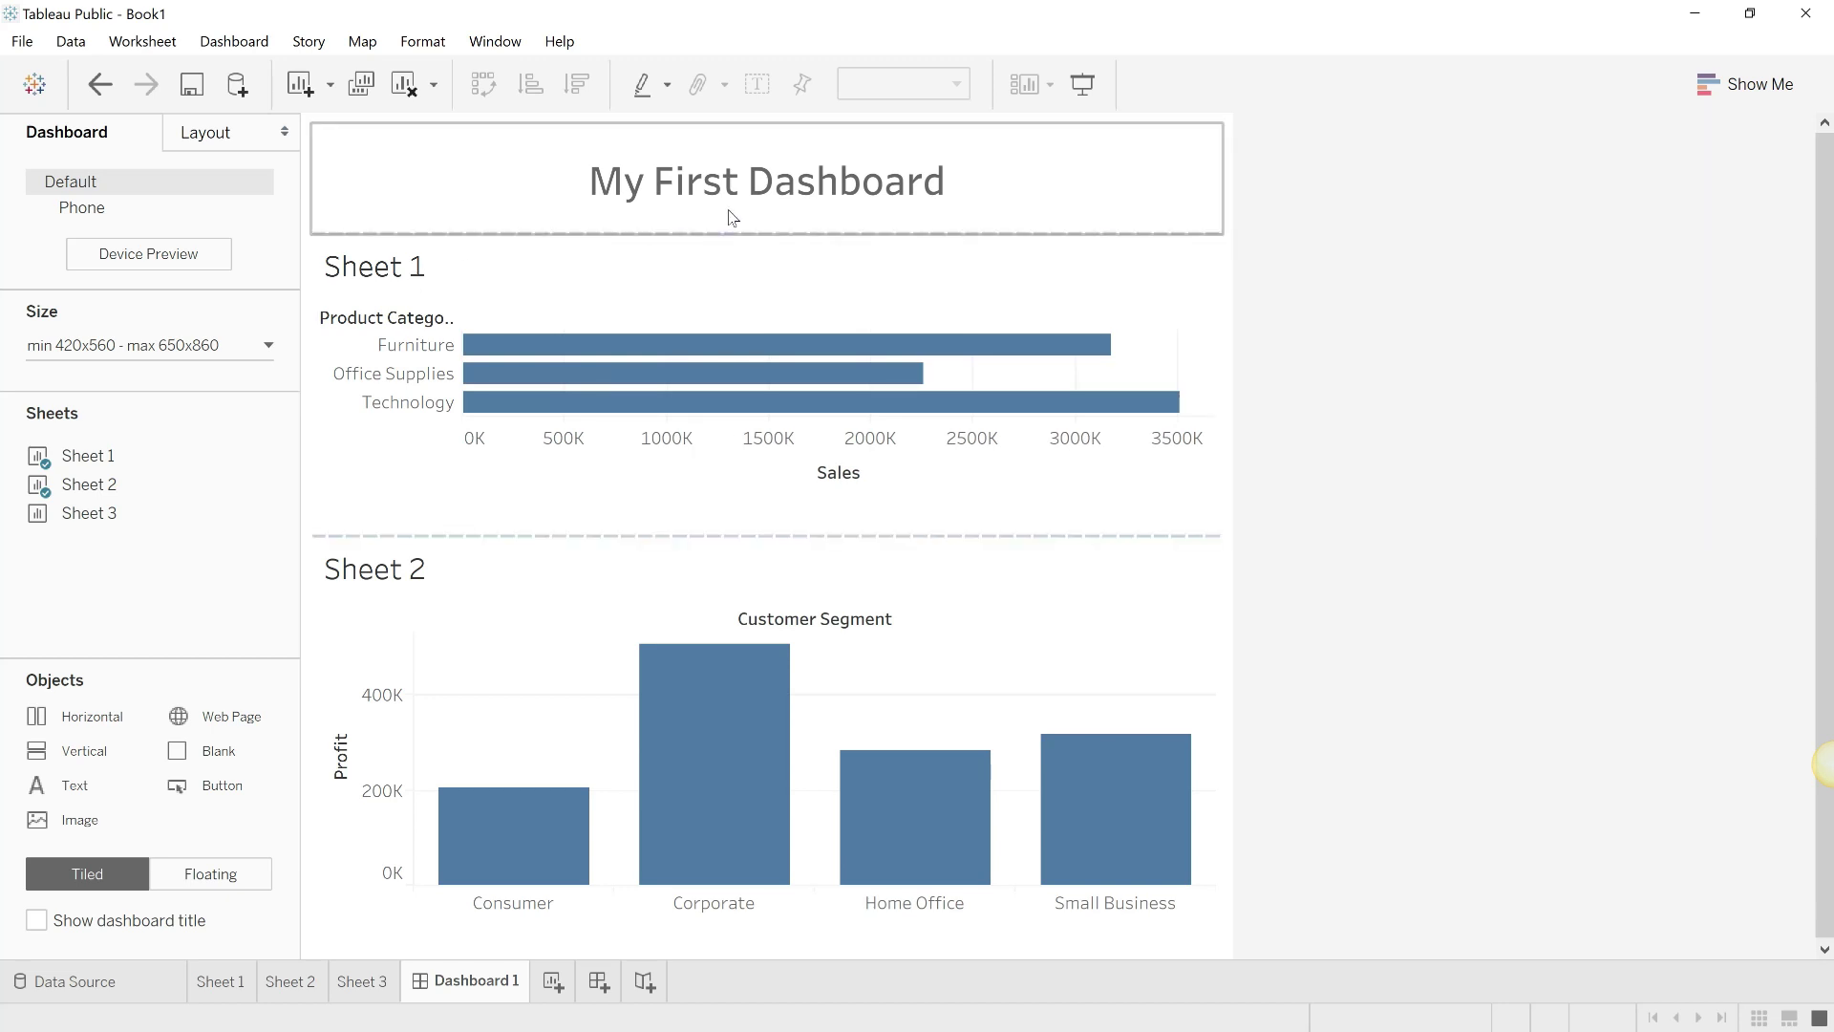
{"action": "double_click", "coordinate": [373, 268]}
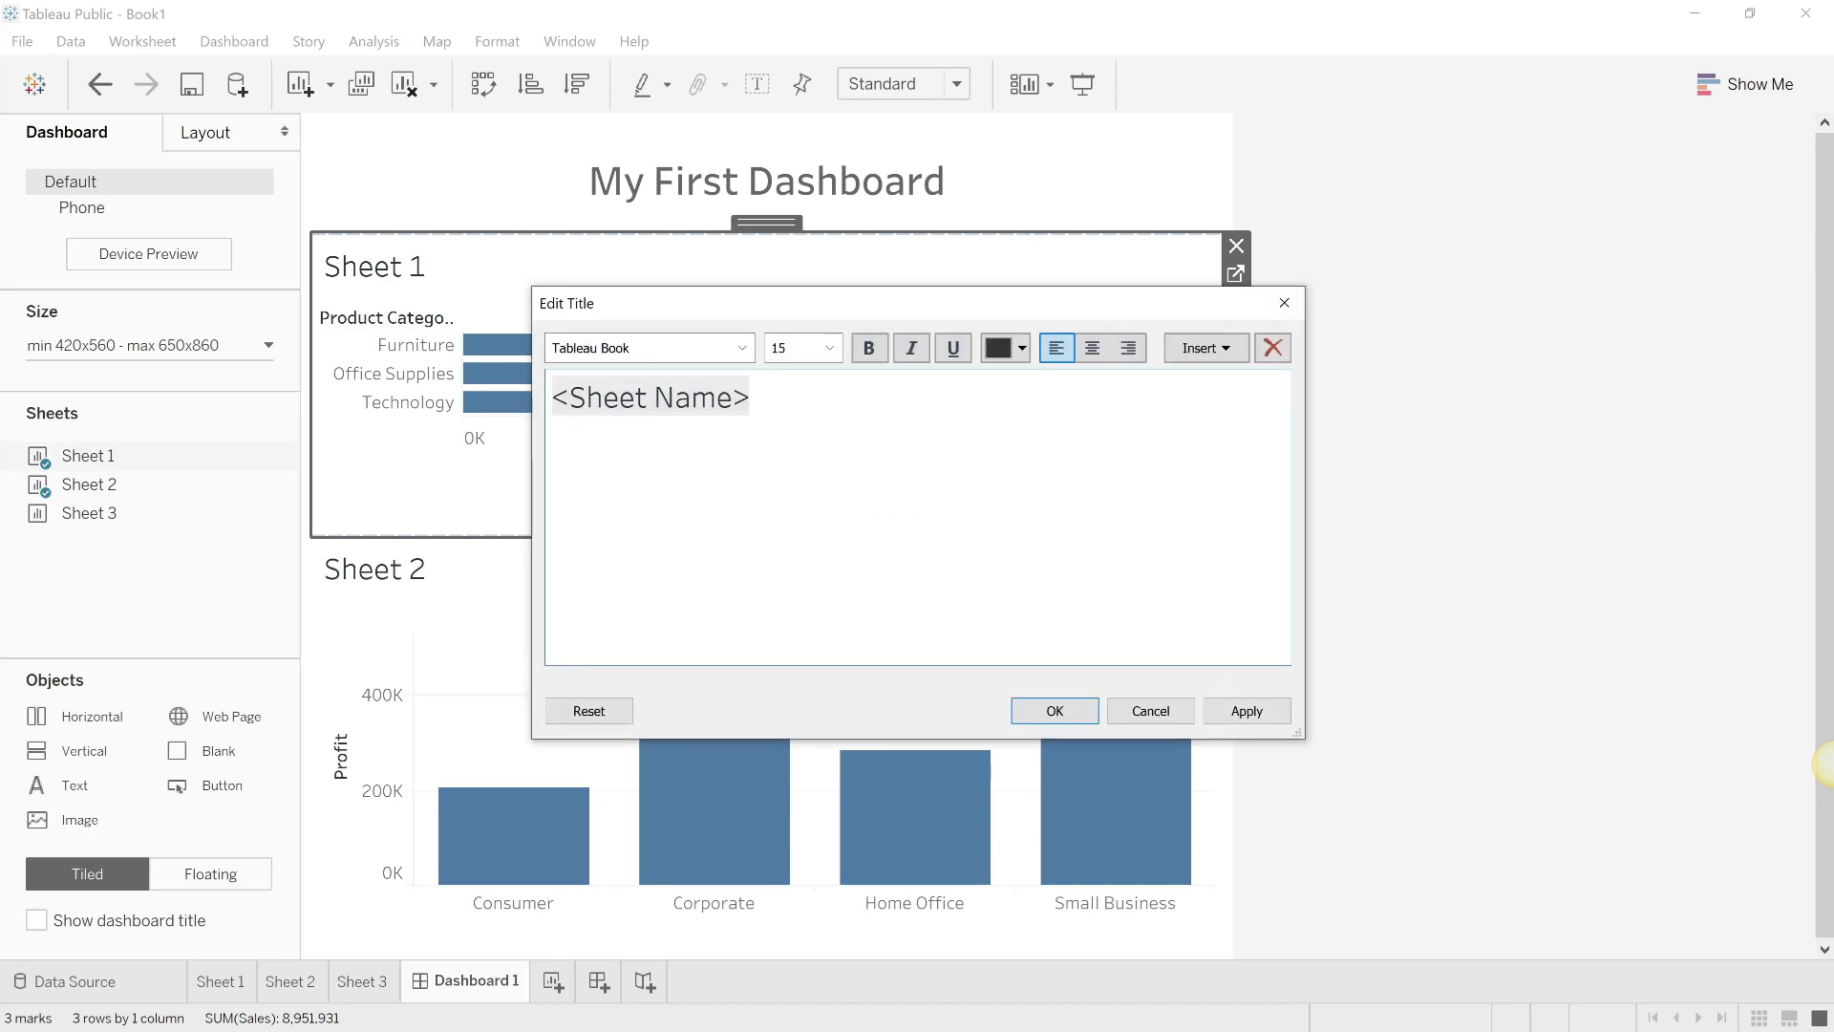
{"action": "type", "text": "My "}
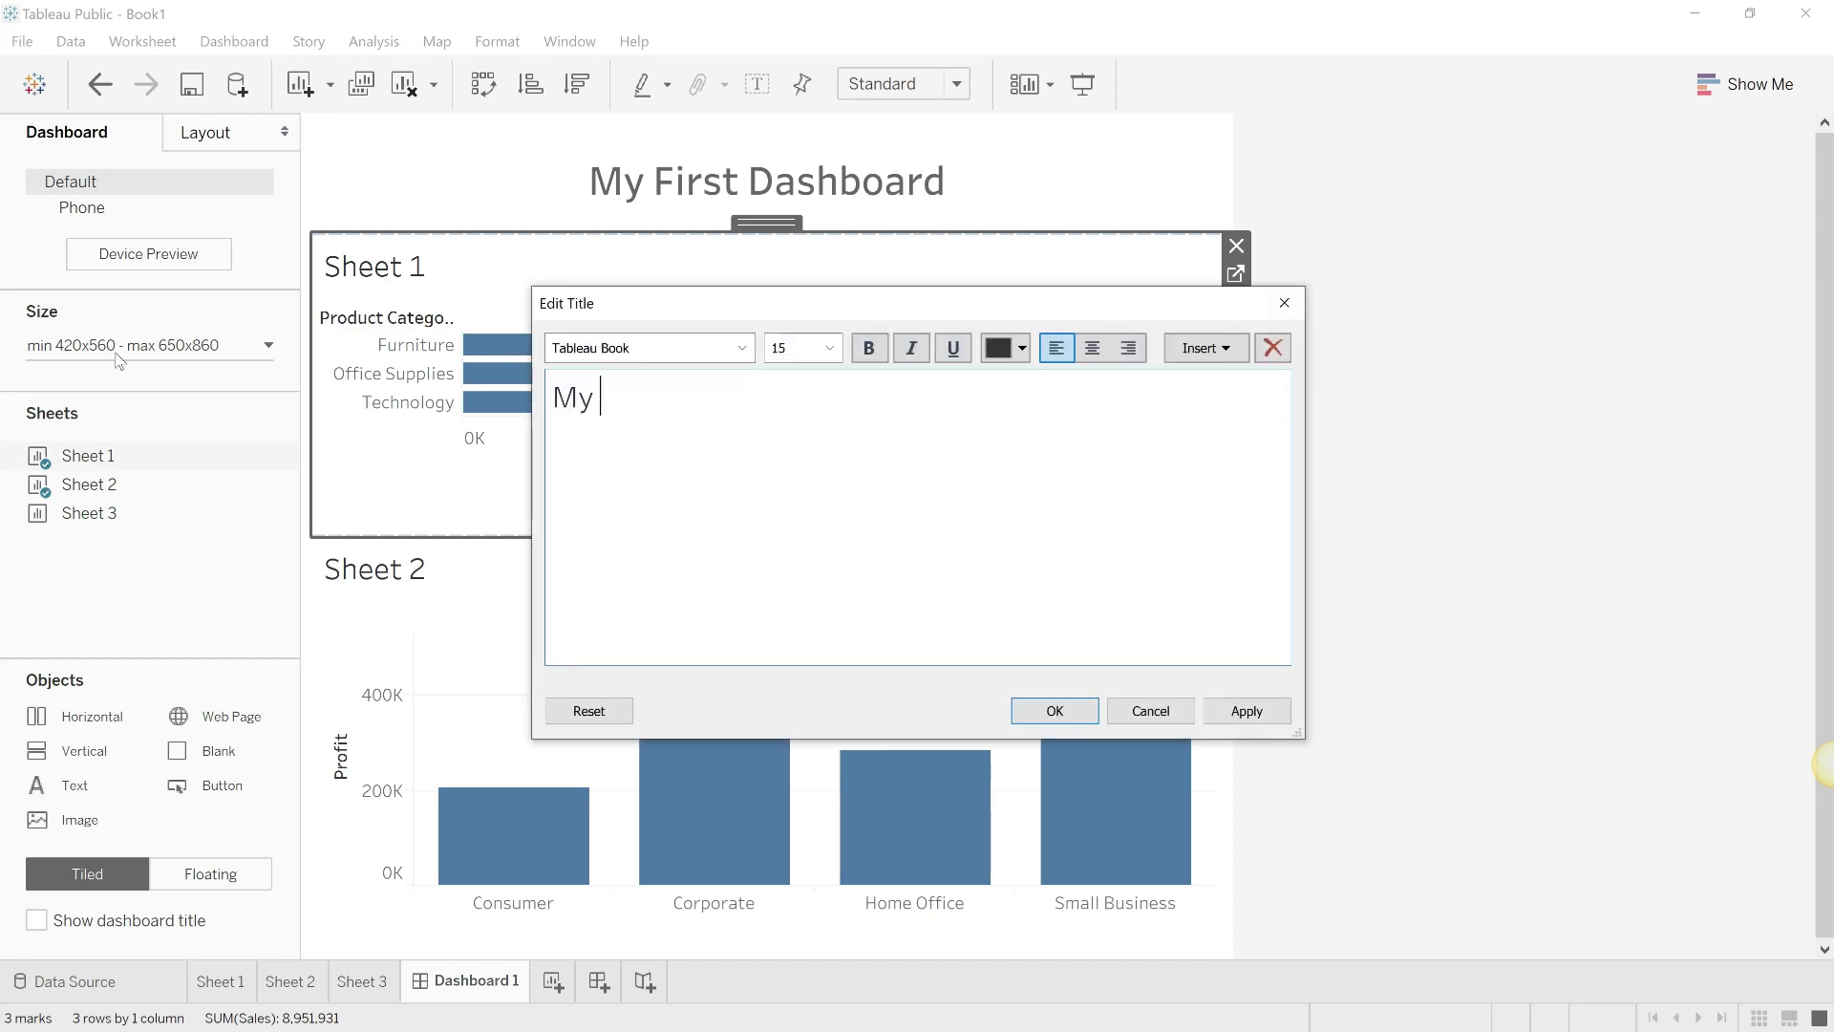
{"action": "type", "text": "first Wo"}
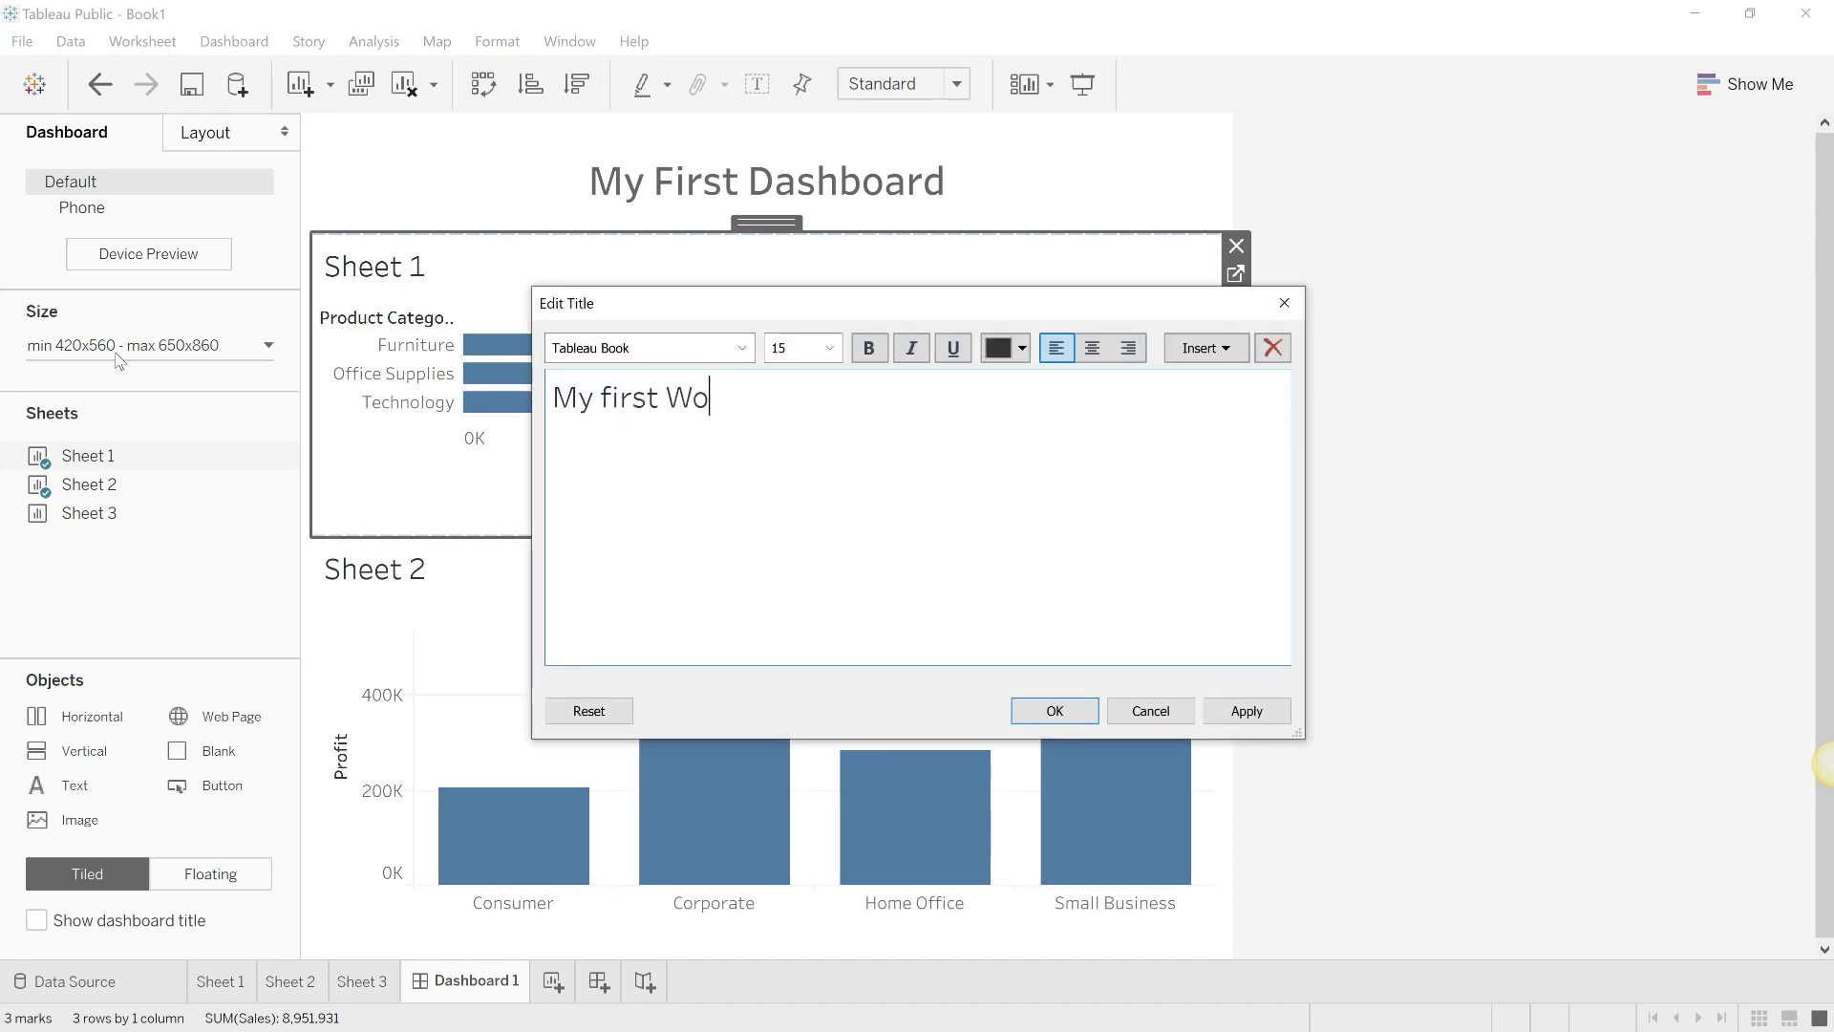
{"action": "type", "text": "rksheet"}
{"action": "left_click", "coordinate": [1046, 711]}
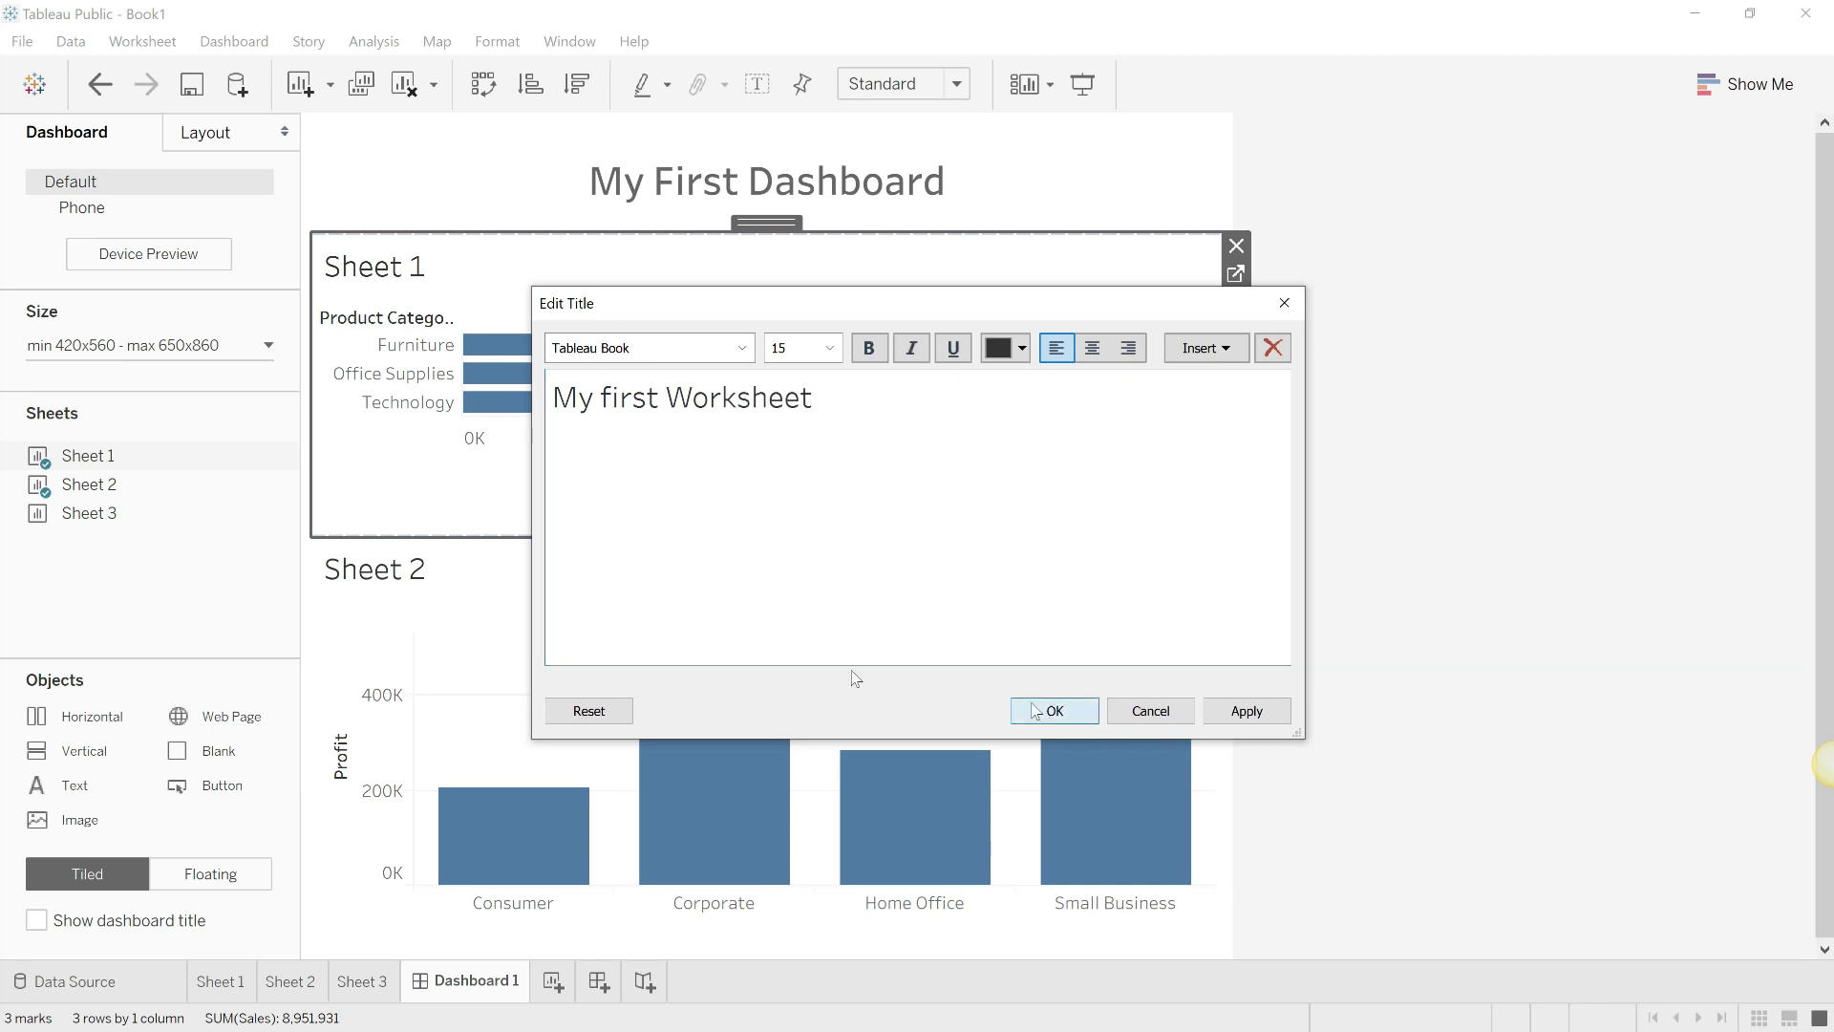
- Retitle the second chart 'My Second Worksheet'
{"action": "double_click", "coordinate": [463, 567]}
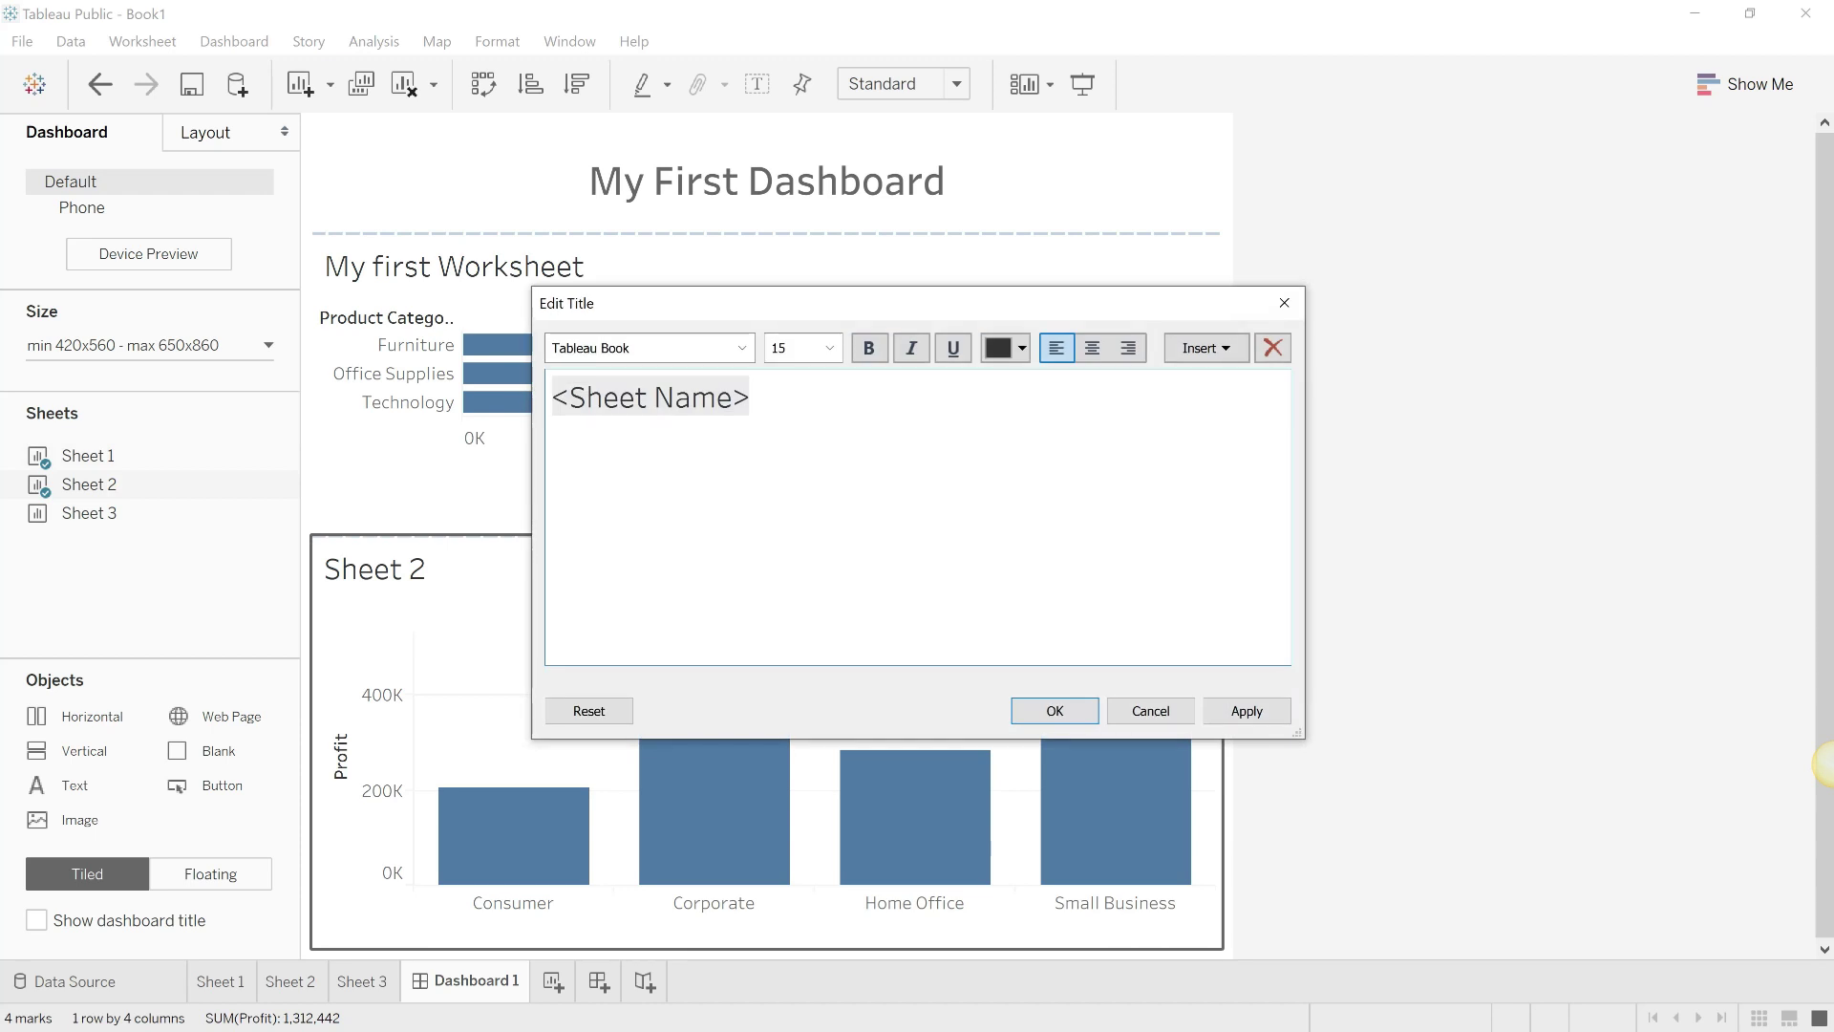
{"action": "key", "text": "BackSpace"}
{"action": "key", "text": "BackSpace"}
{"action": "key", "text": "BackSpace"}
{"action": "key", "text": "BackSpace"}
{"action": "key", "text": "BackSpace"}
{"action": "key", "text": "BackSpace"}
{"action": "key", "text": "BackSpace"}
{"action": "key", "text": "BackSpace"}
{"action": "key", "text": "BackSpace"}
{"action": "key", "text": "BackSpace"}
{"action": "key", "text": "BackSpace"}
{"action": "key", "text": "BackSpace"}
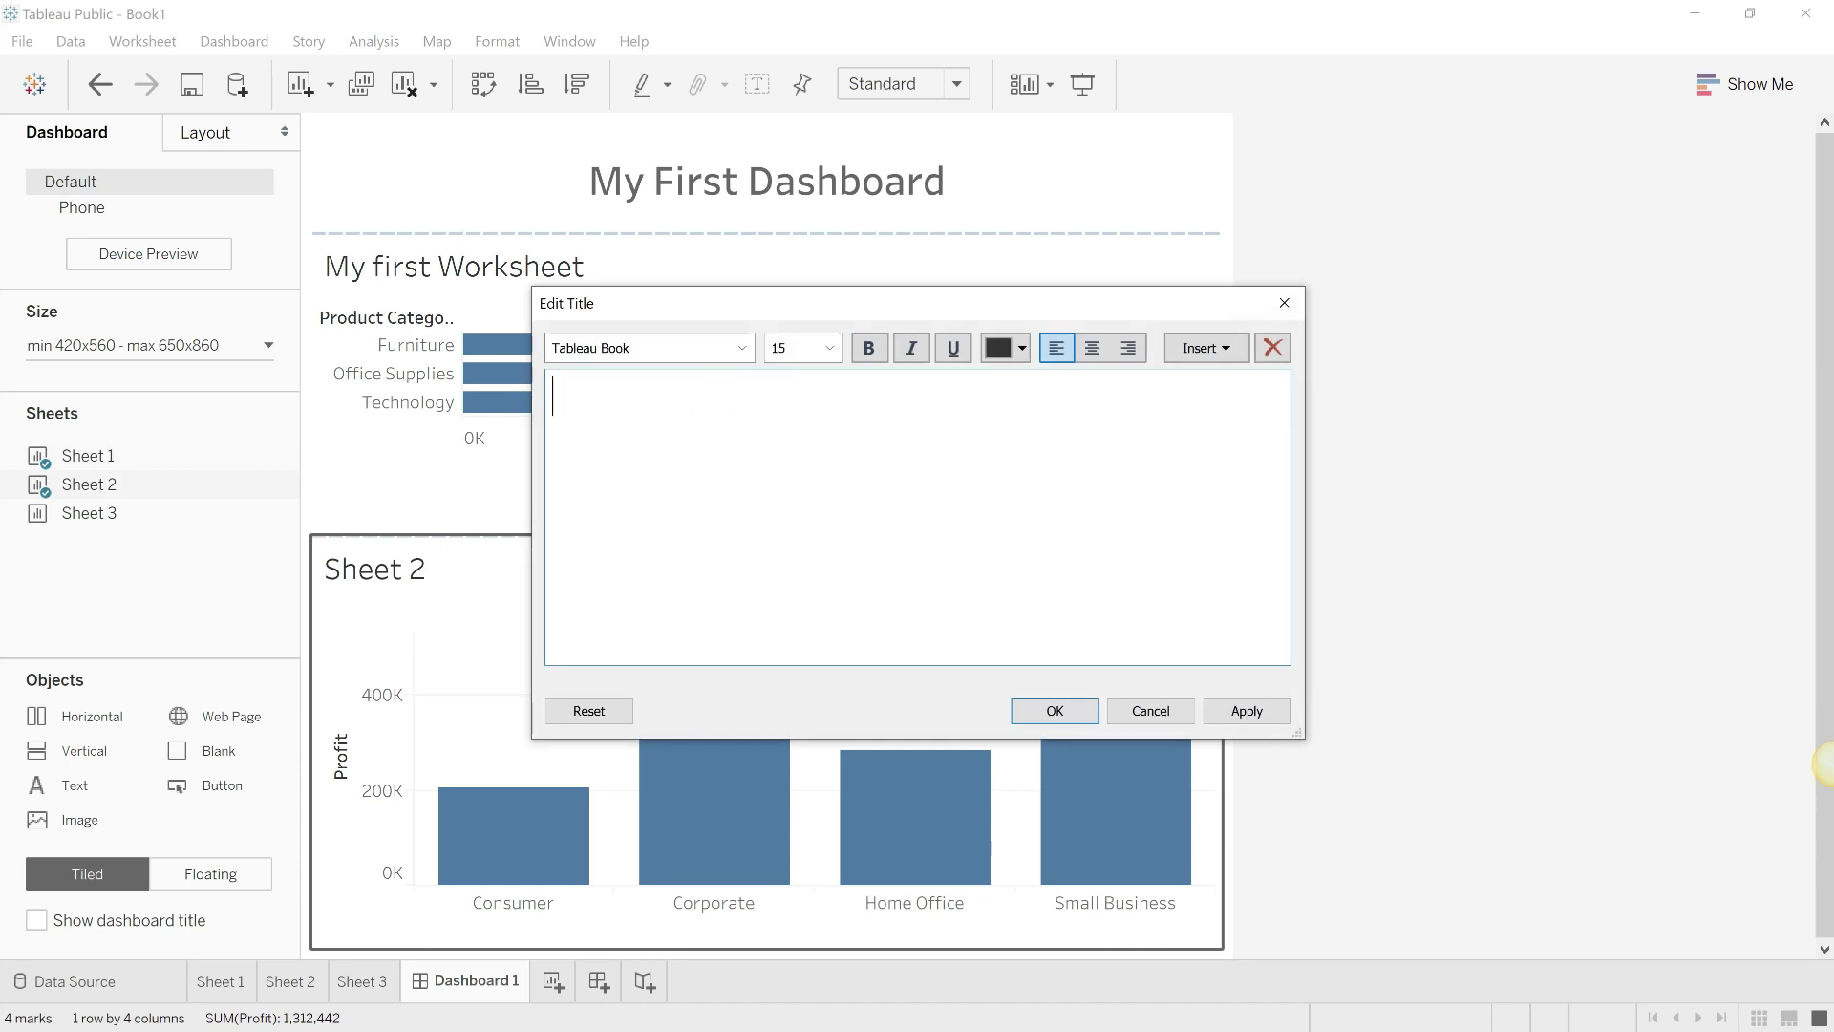
{"action": "type", "text": "My Second"}
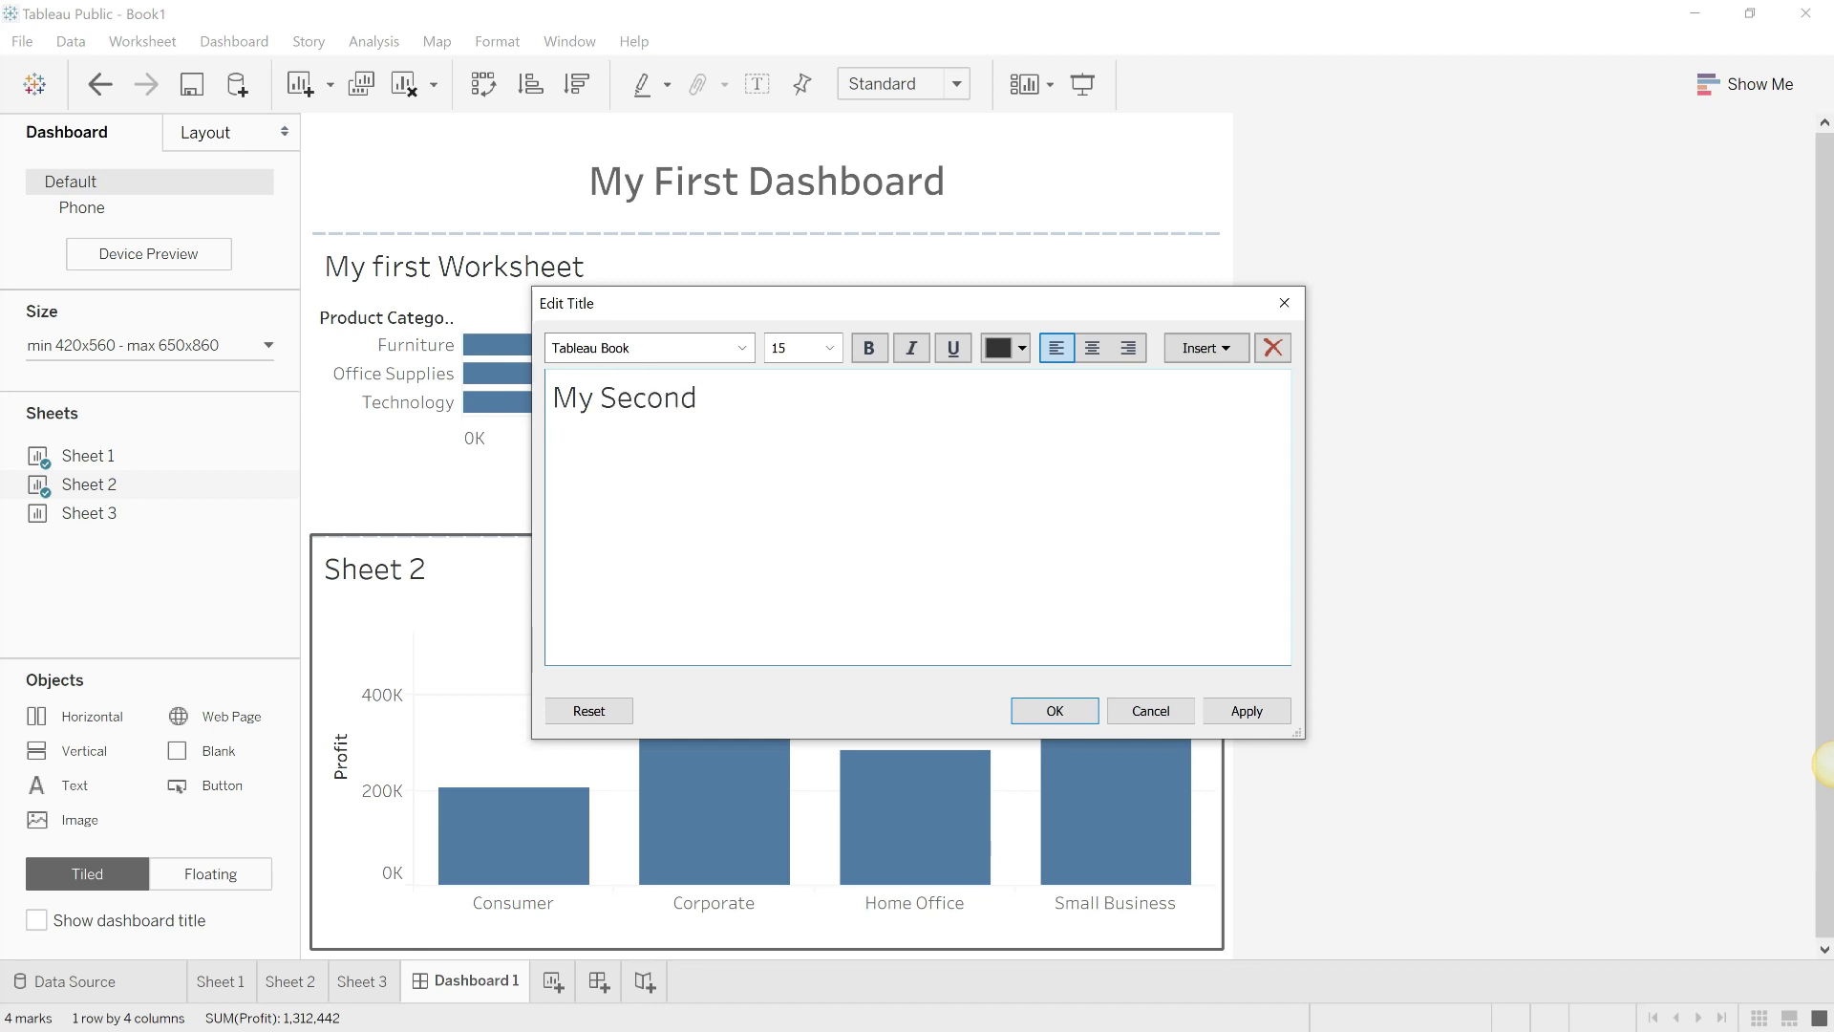
{"action": "type", "text": " Worksheet"}
{"action": "left_click", "coordinate": [1025, 712]}
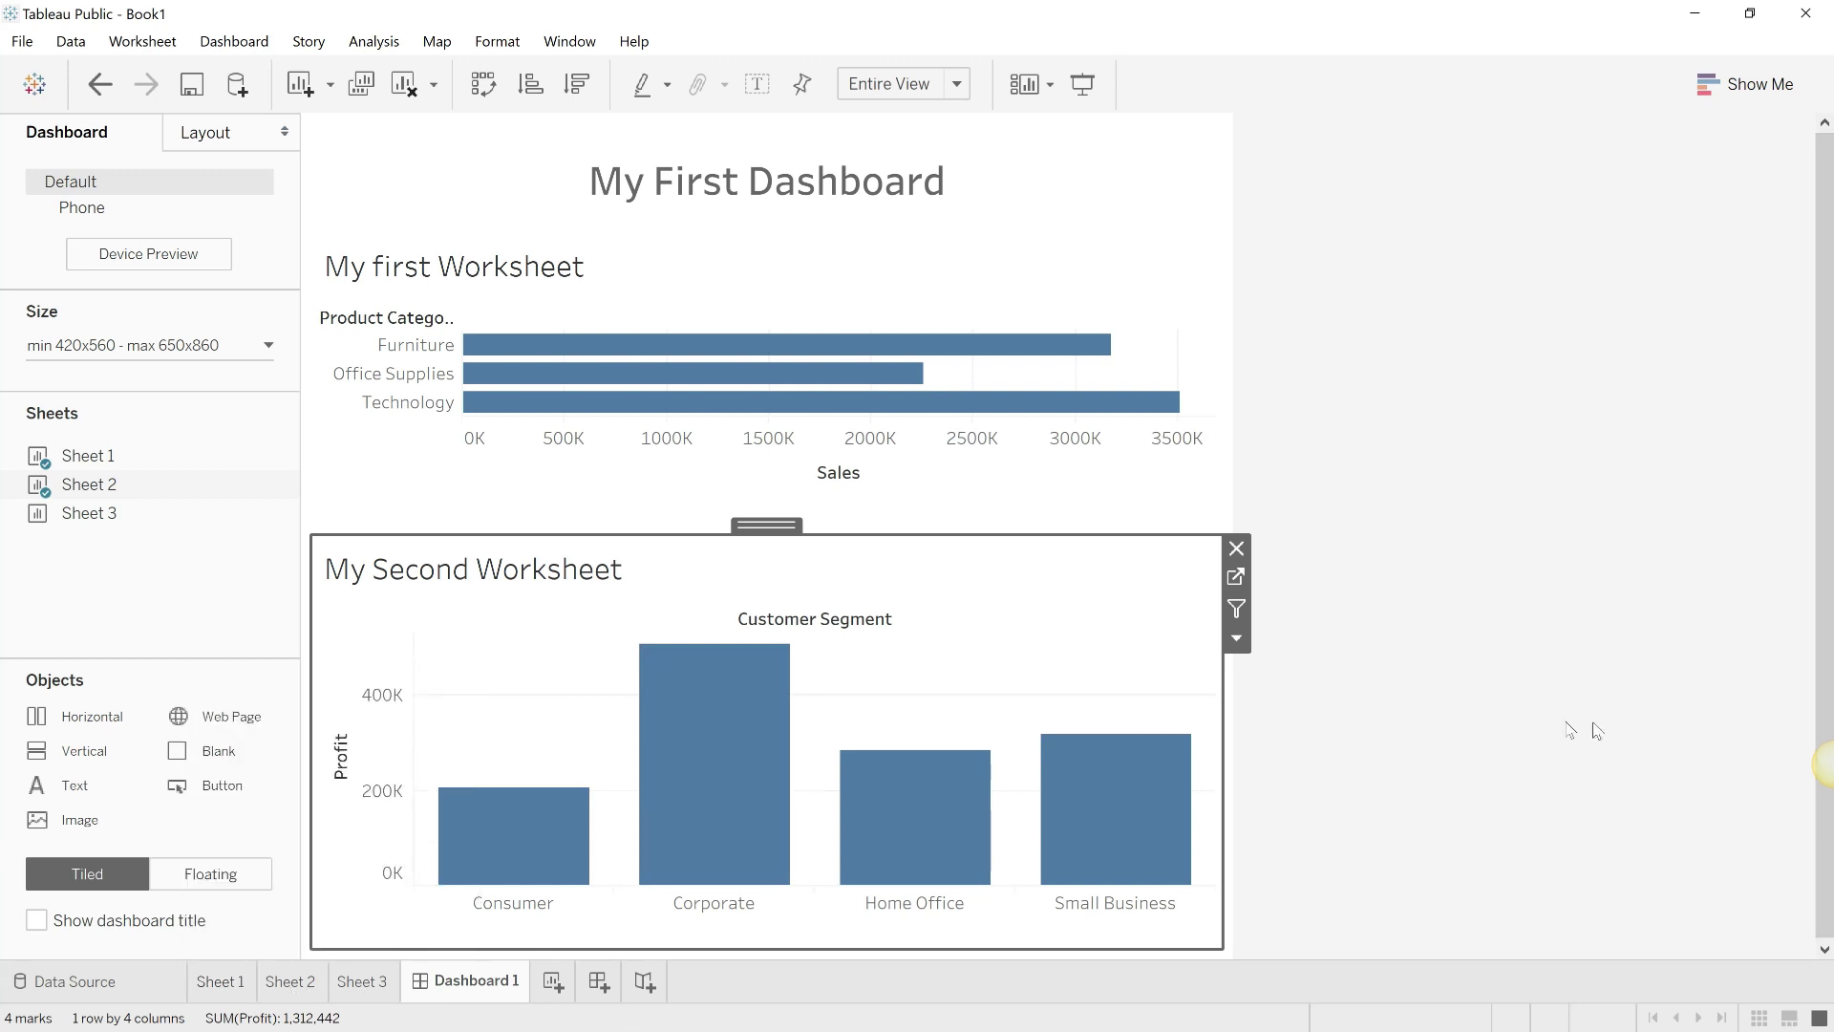
{"action": "left_click", "coordinate": [1490, 726]}
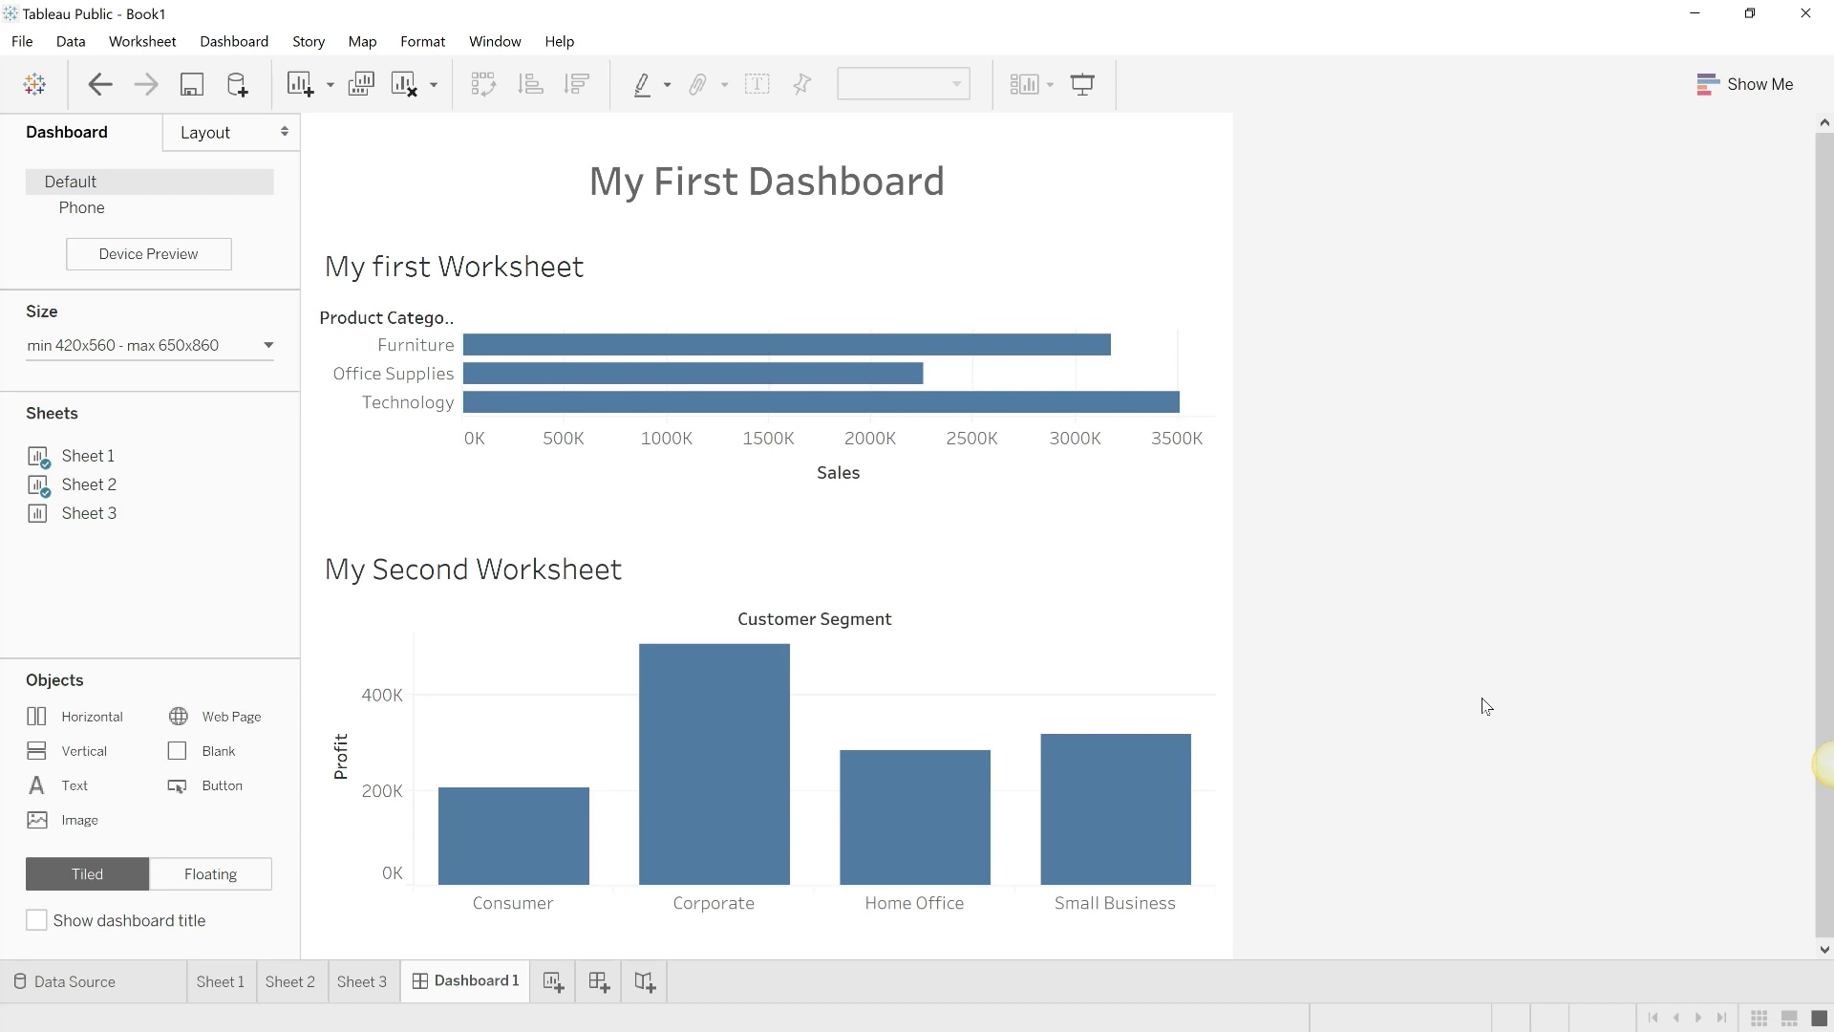